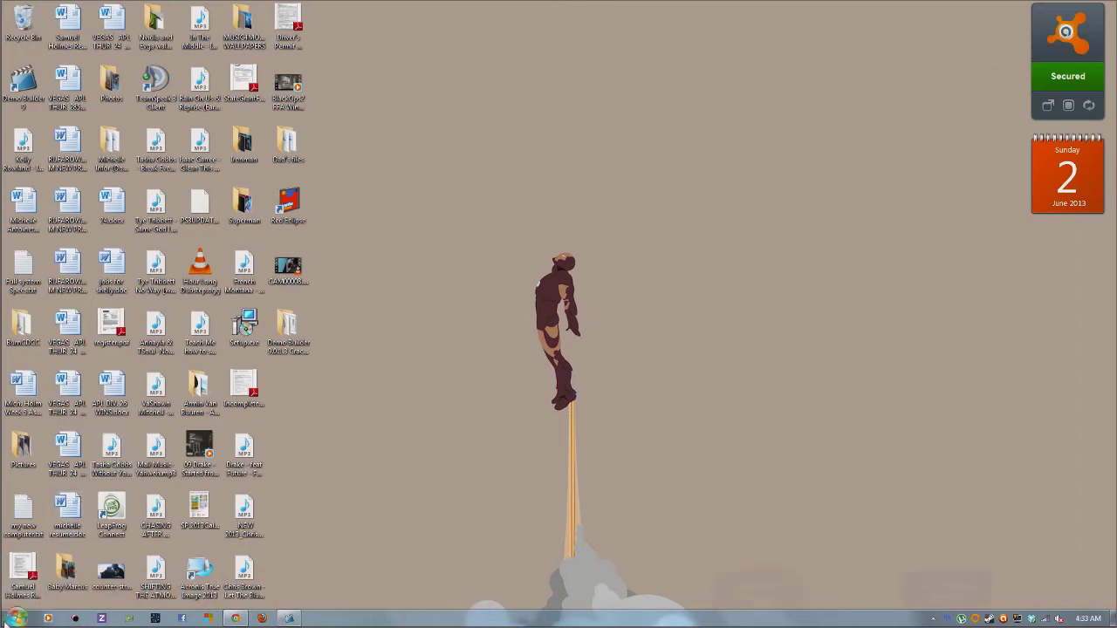
# Open System properties from the Computer entry (Windows 7 Professional, 4.00 GB RAM), then close the Computer window.
pyautogui.click(17, 617)
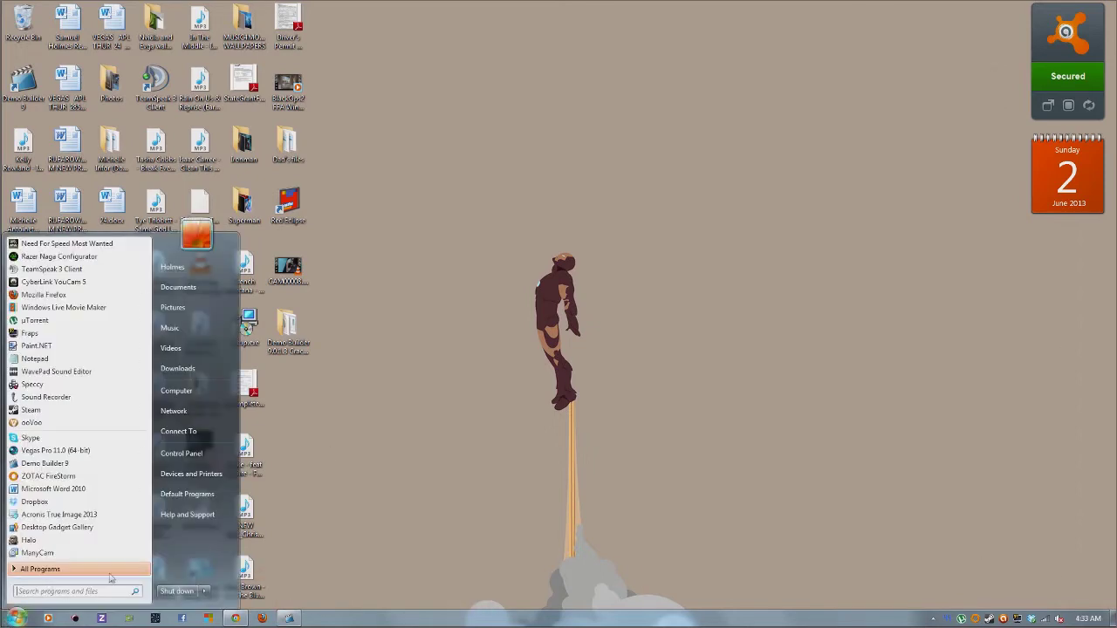
pyautogui.click(201, 394)
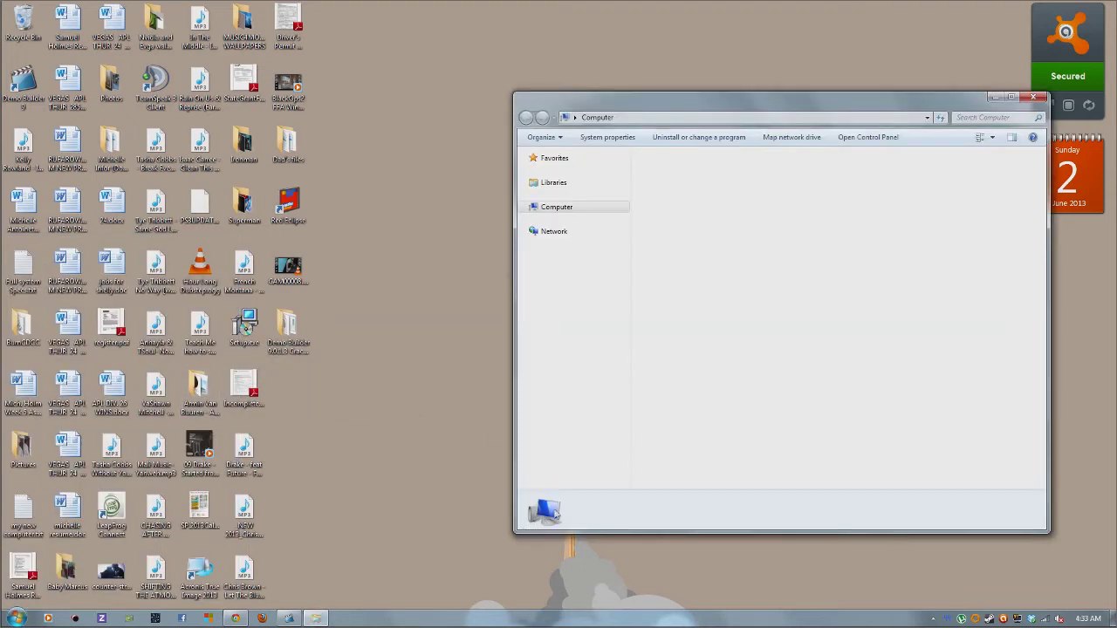
pyautogui.rightClick(568, 508)
pyautogui.click(590, 499)
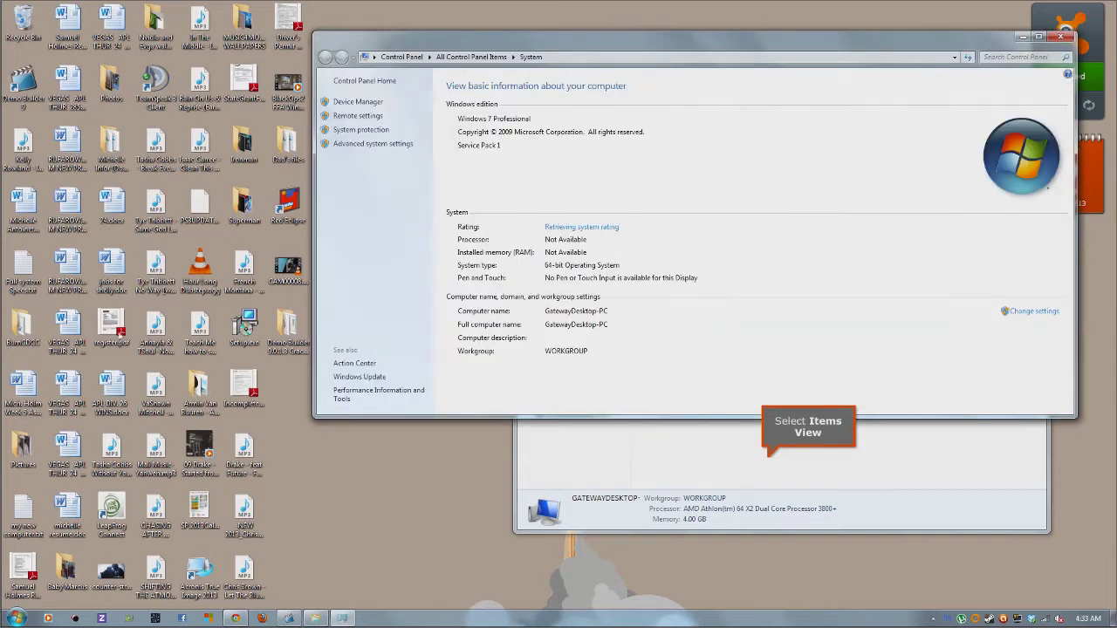
pyautogui.click(772, 458)
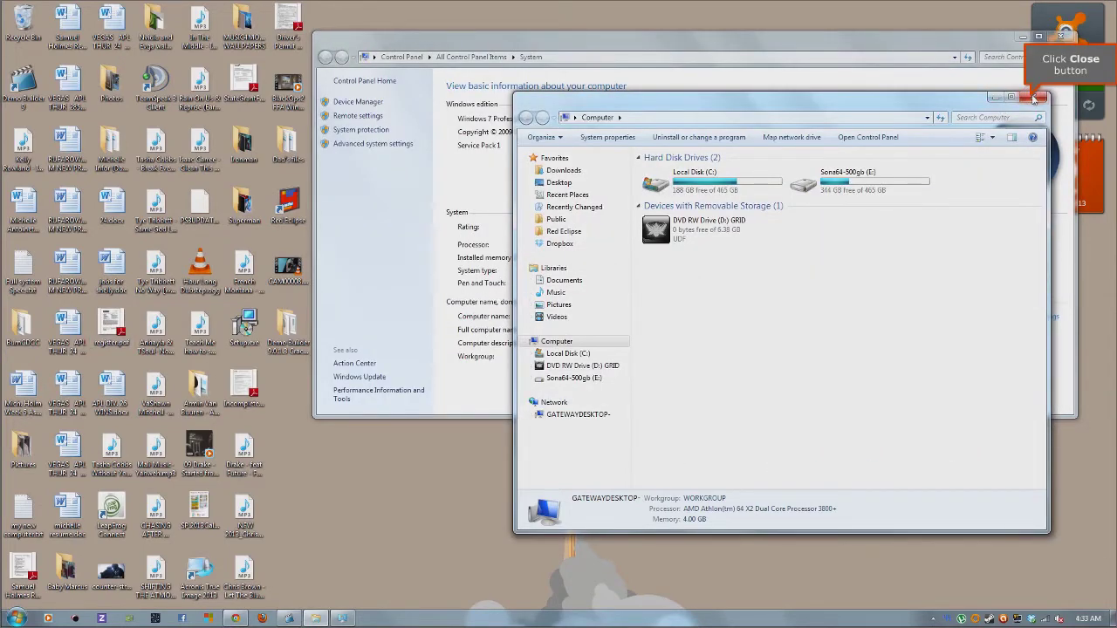
pyautogui.click(1037, 97)
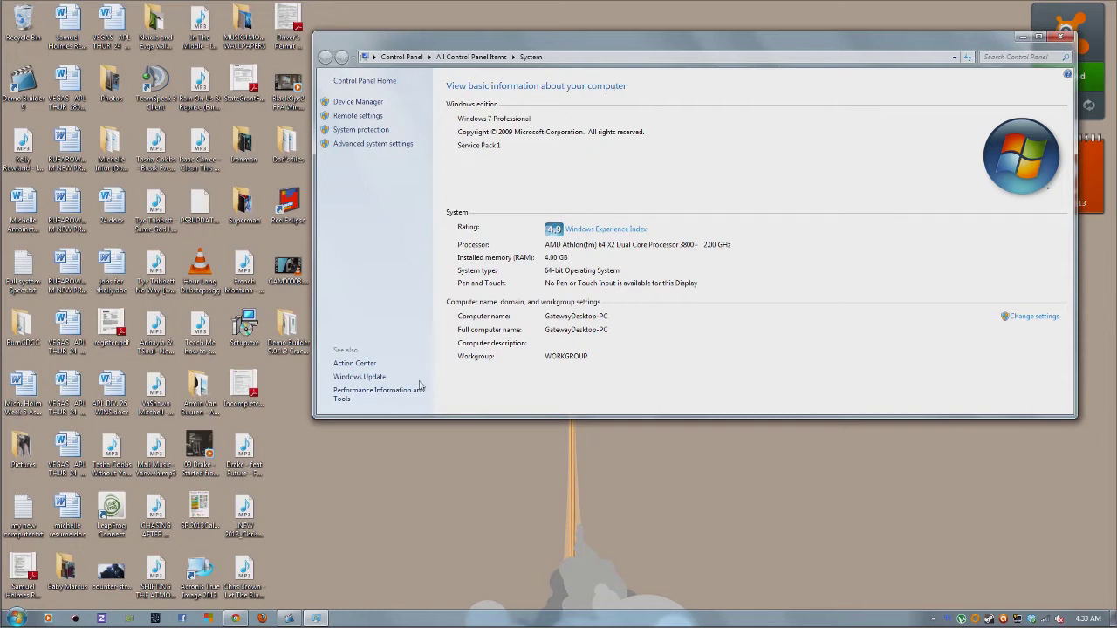
# Launch dxdiag from the Start menu search.
pyautogui.click(17, 617)
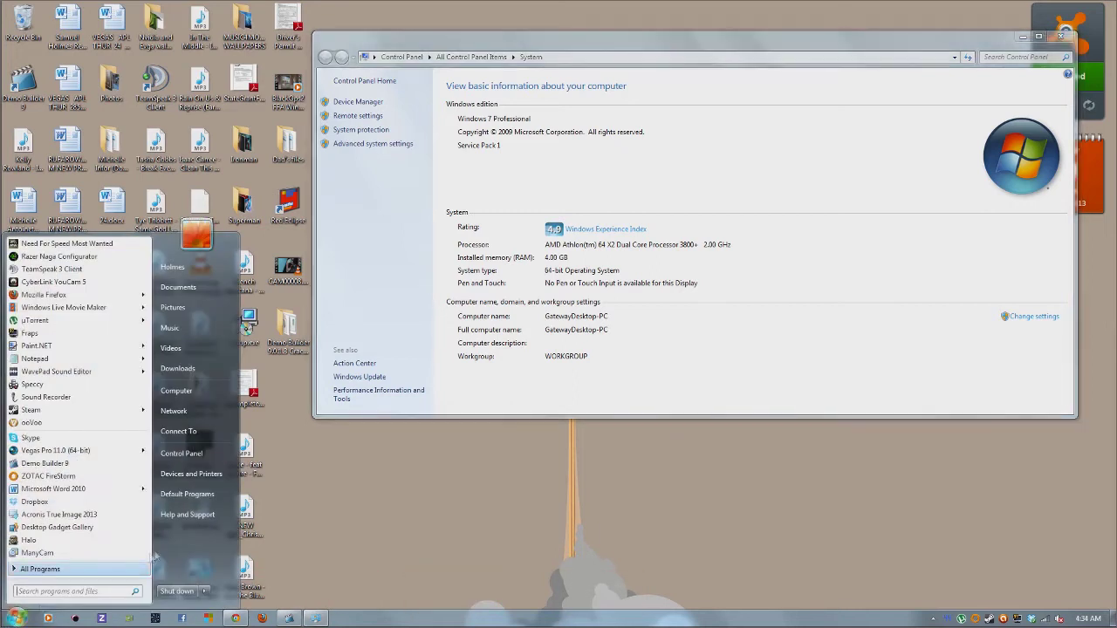
pyautogui.click(108, 591)
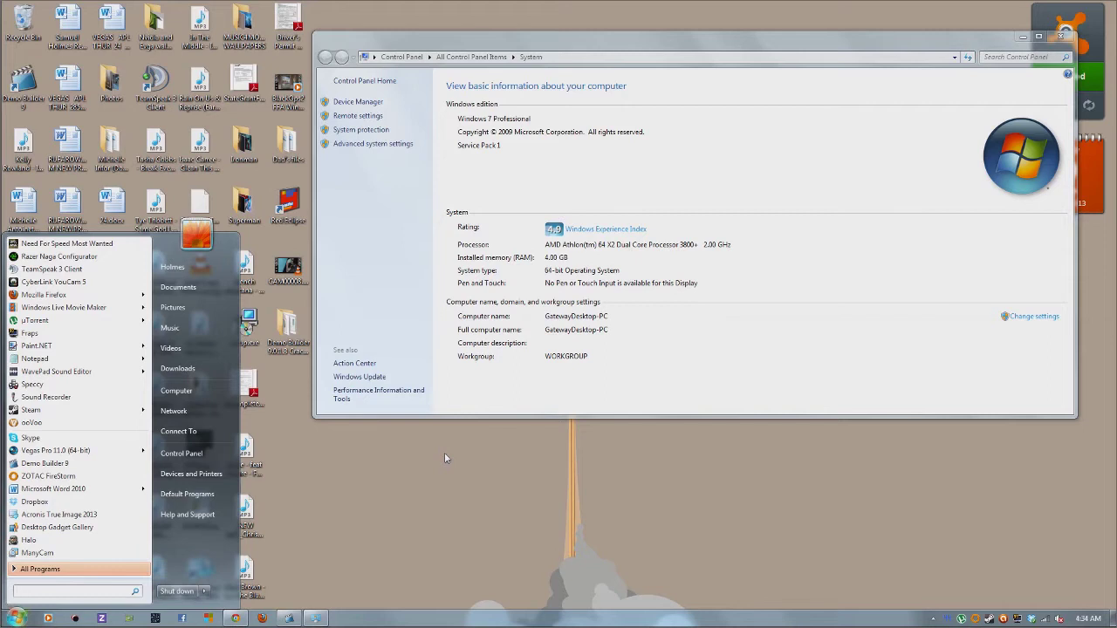
pyautogui.write('dxdiag')
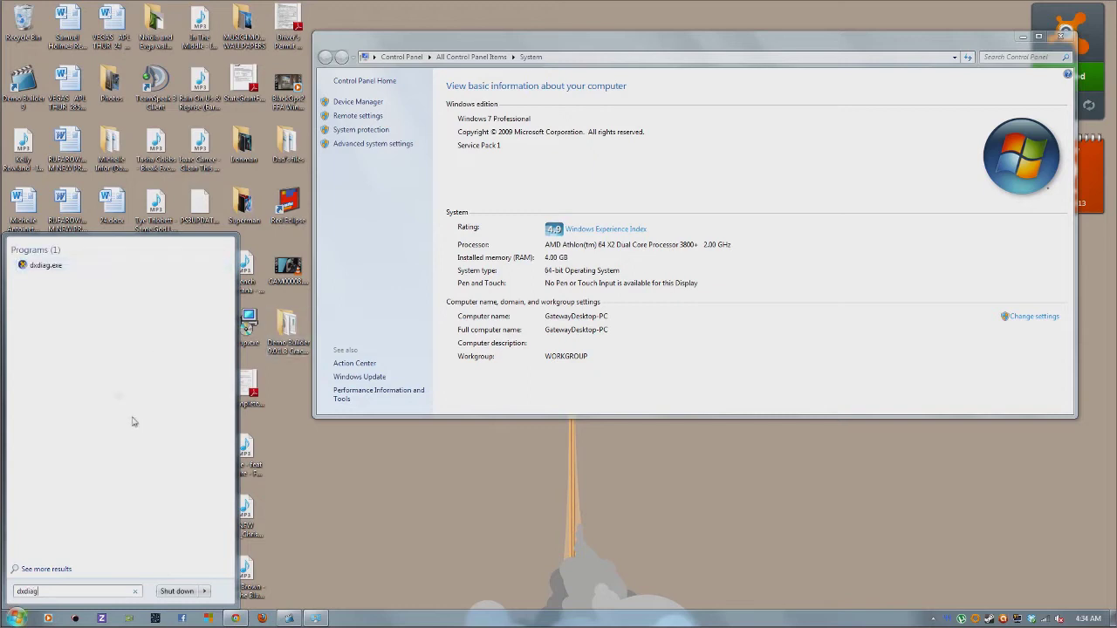
pyautogui.click(46, 265)
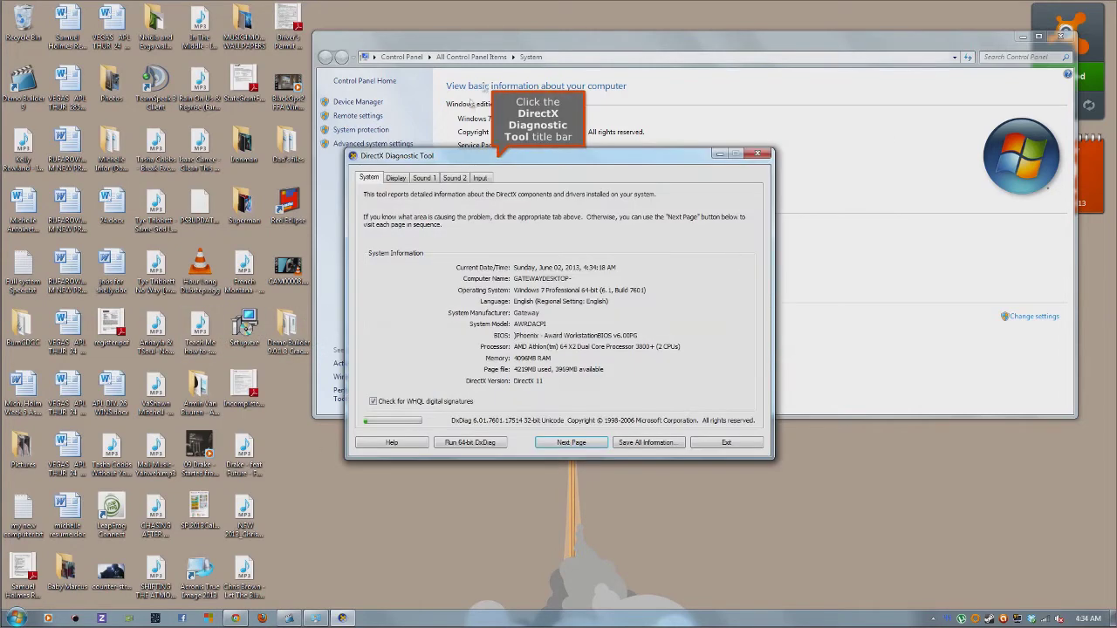
# Move the DirectX Diagnostic Tool toward the screen centre and show its Display page.
pyautogui.moveTo(494, 160); pyautogui.dragTo(672, 243)
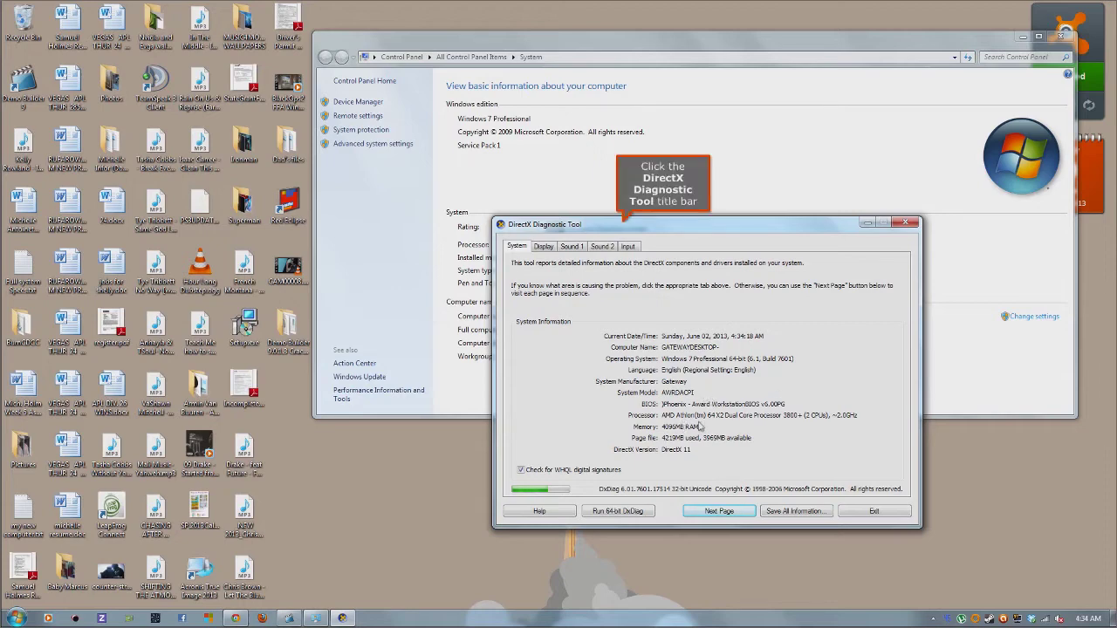
pyautogui.moveTo(630, 225); pyautogui.dragTo(839, 252)
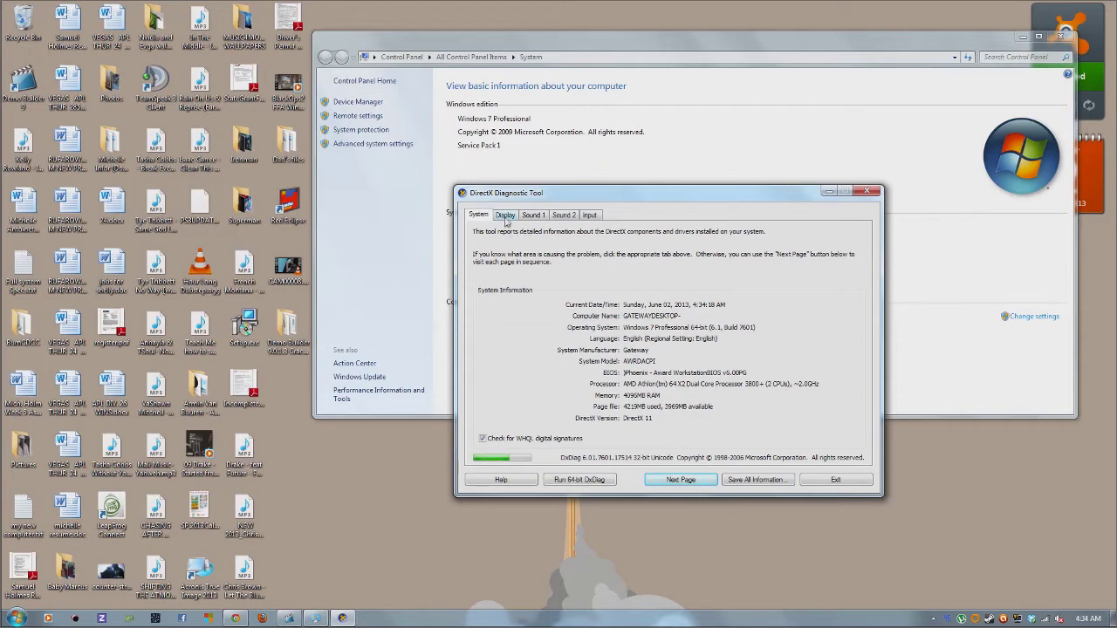
pyautogui.click(505, 216)
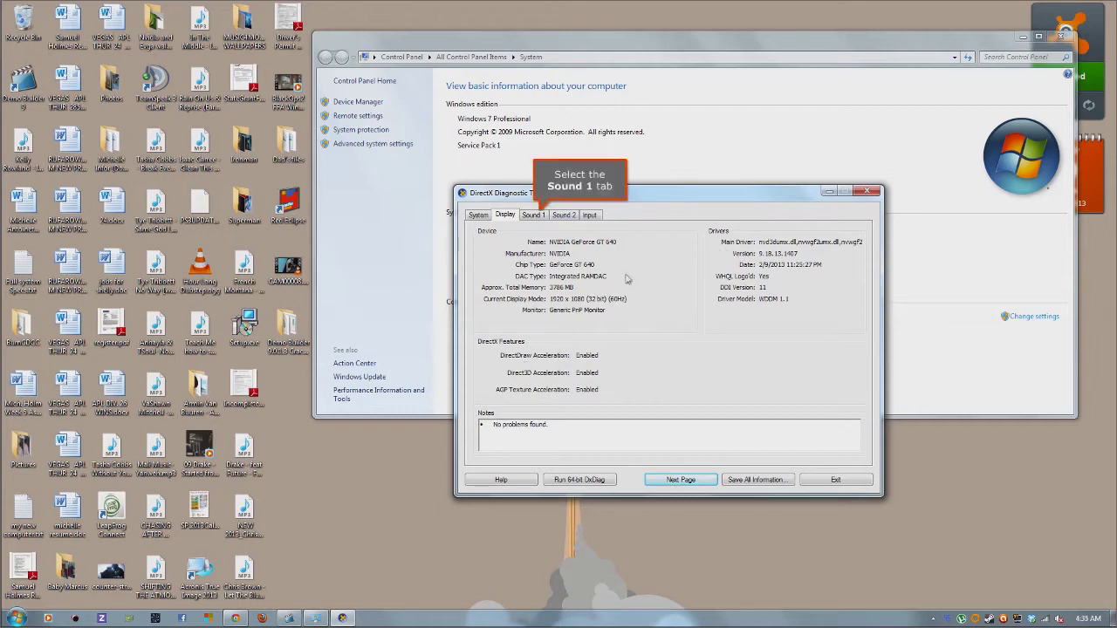
# Review the Sound 1, Sound 2 and Input pages, return to System, and close DirectX Diagnostic Tool.
pyautogui.click(534, 215)
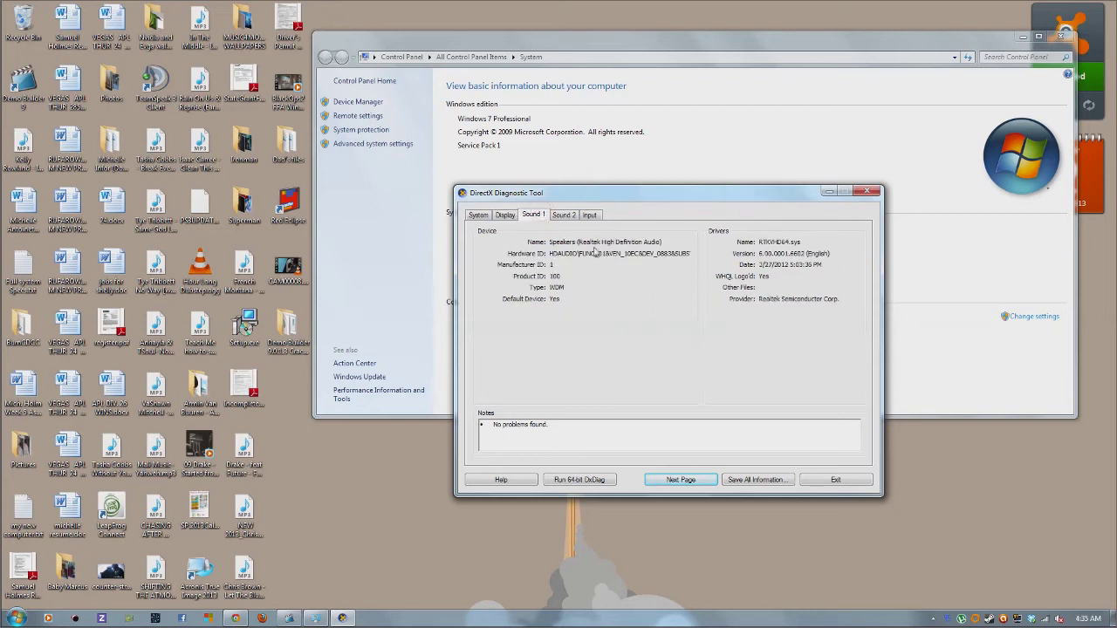
pyautogui.click(575, 216)
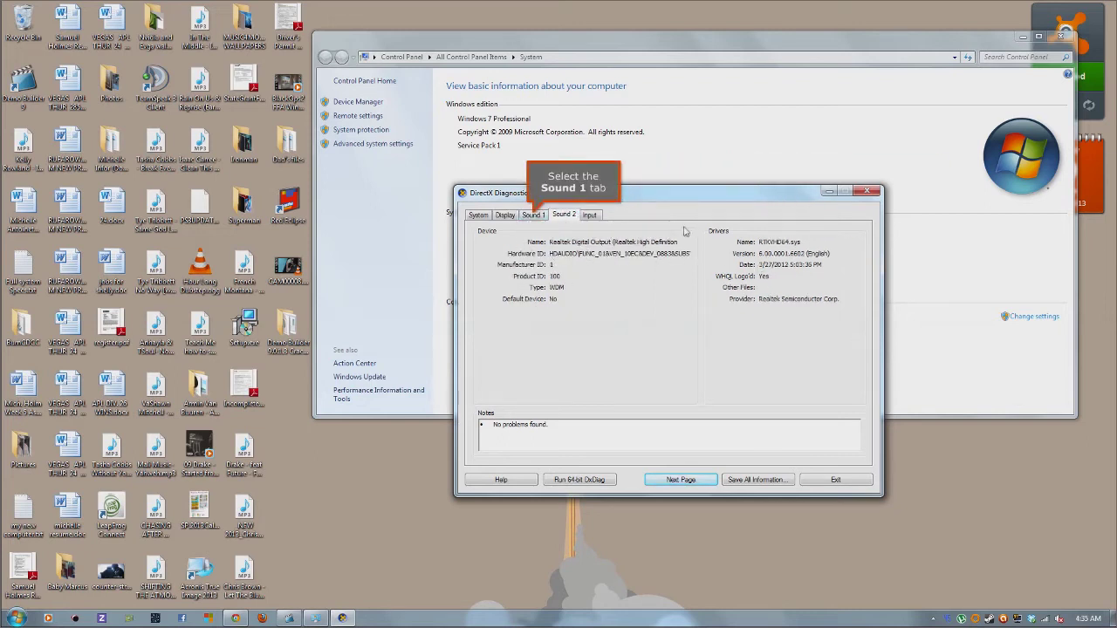
pyautogui.click(533, 215)
pyautogui.click(593, 216)
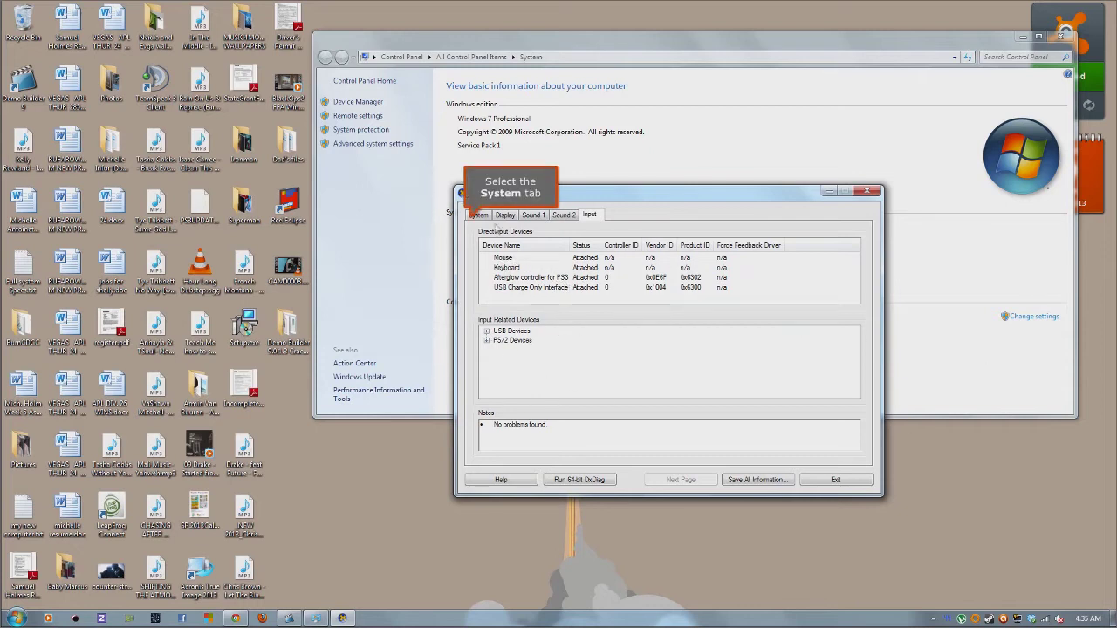
pyautogui.click(474, 217)
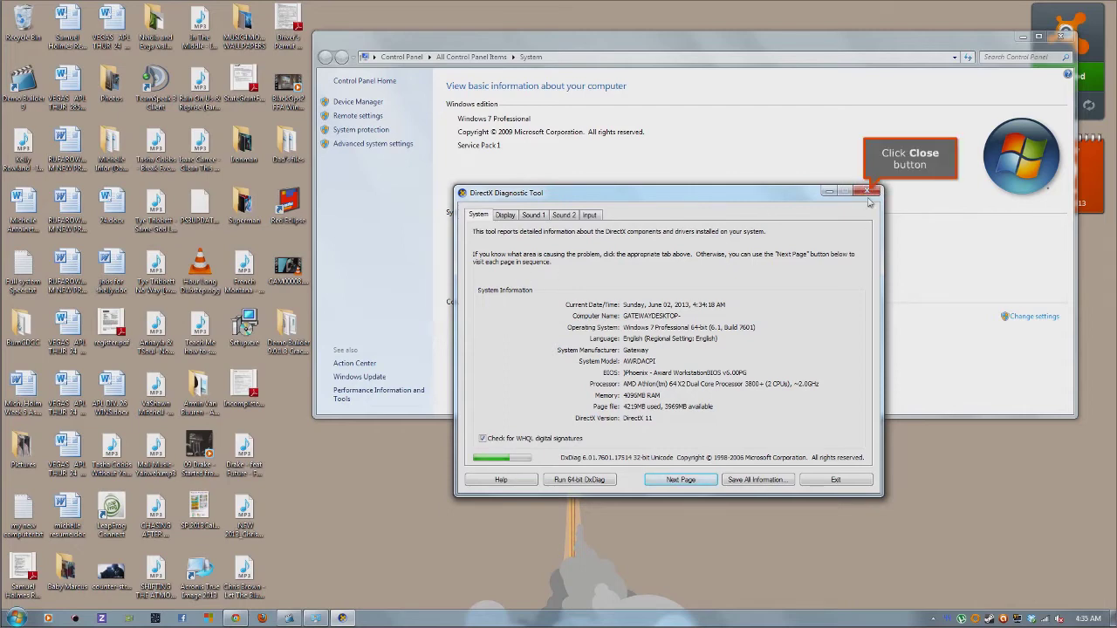
pyautogui.click(868, 192)
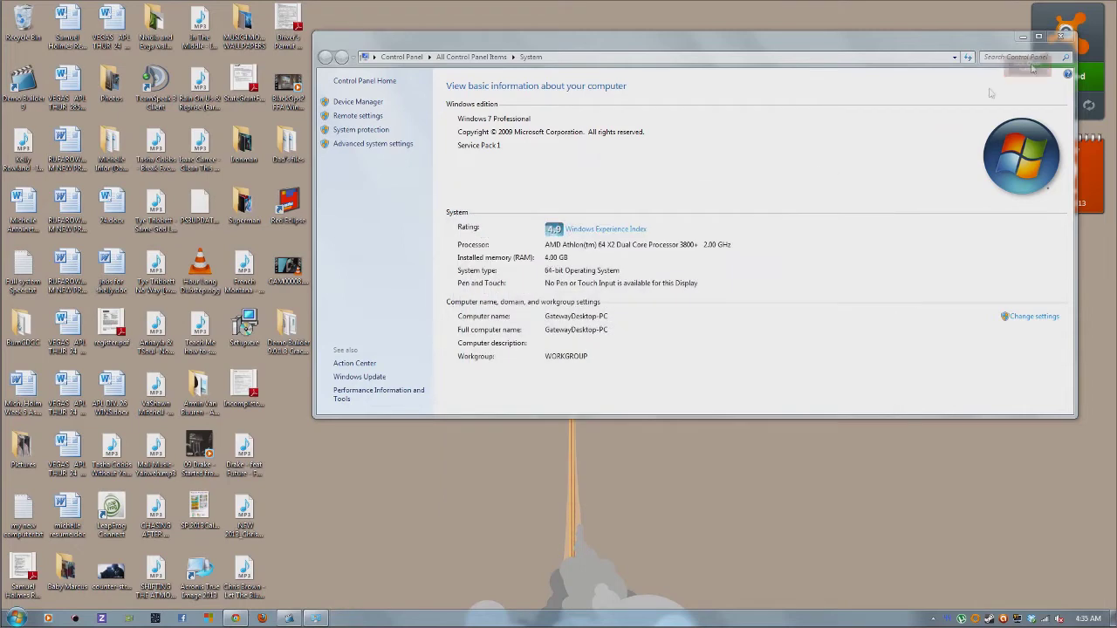
# Close the System window and launch CPU-Z from the hidden notification icons.
pyautogui.click(1068, 39)
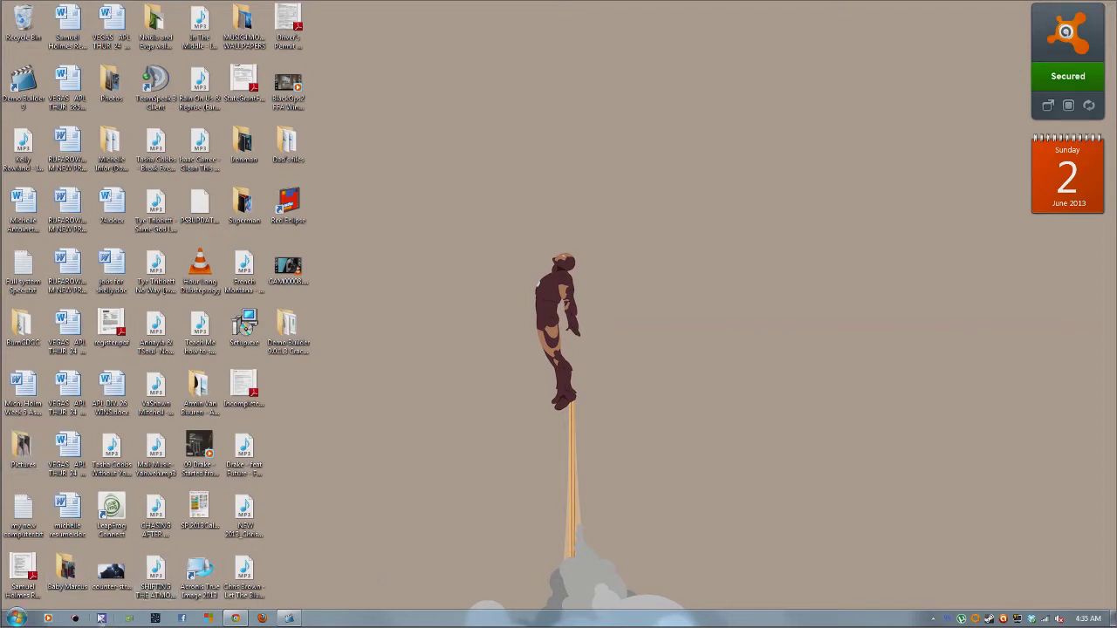
pyautogui.click(932, 618)
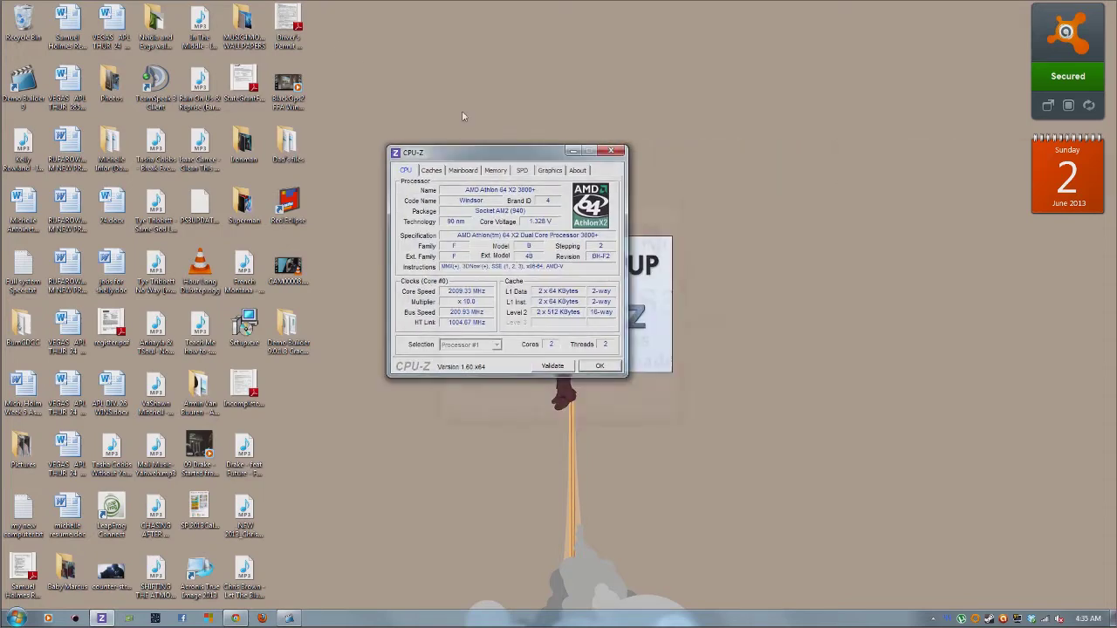
# Move CPU-Z to the upper left, check its Caches page, then show the Mainboard page.
pyautogui.moveTo(513, 157); pyautogui.dragTo(300, 85)
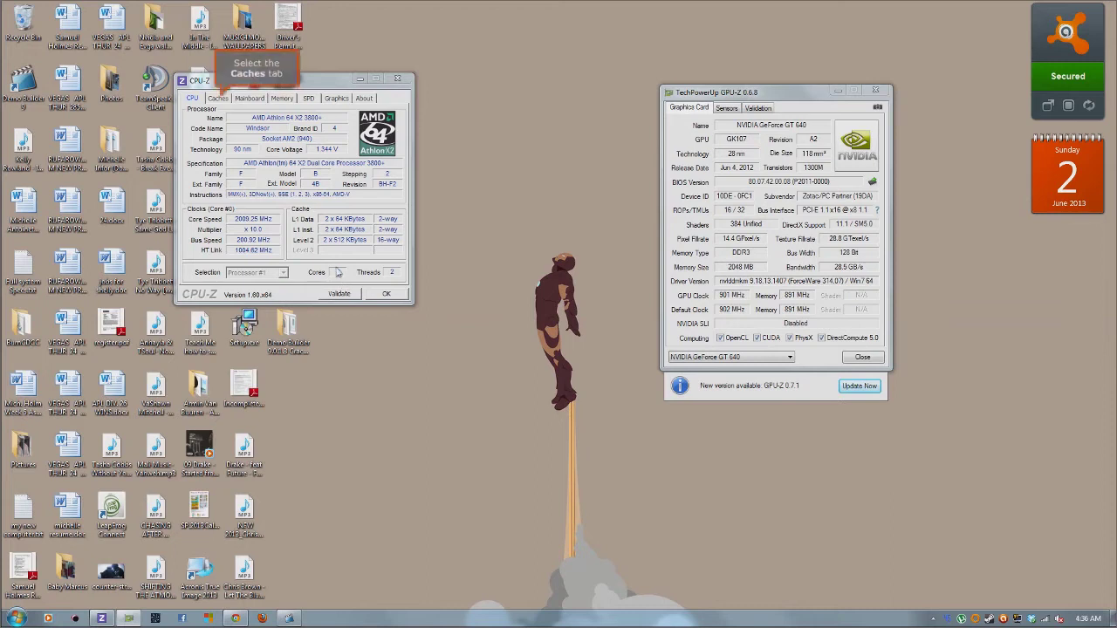
pyautogui.click(218, 98)
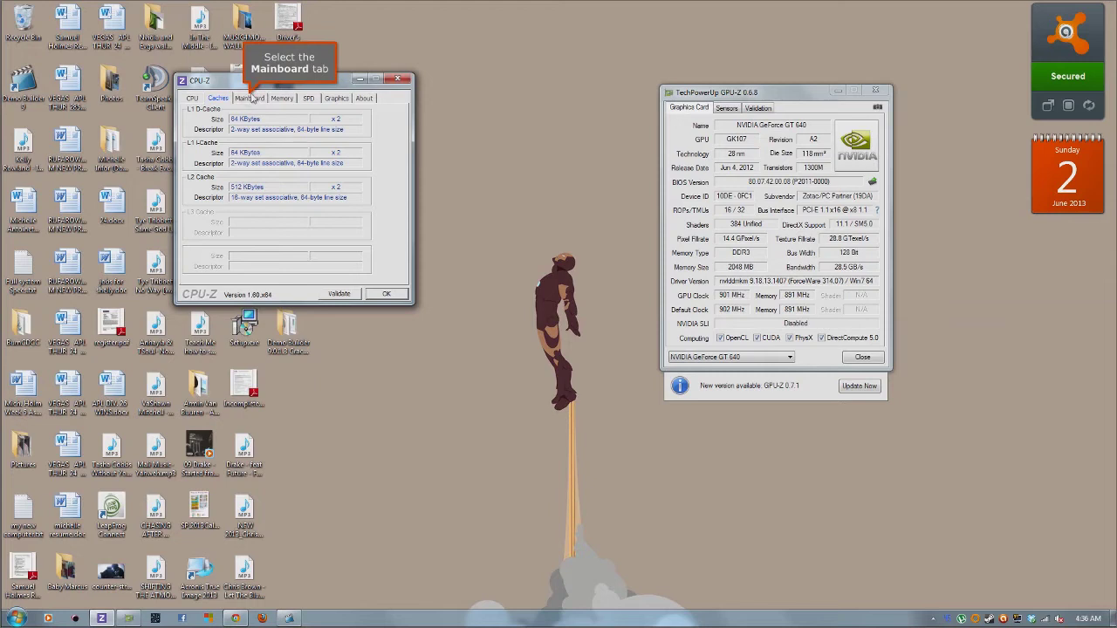
pyautogui.click(251, 99)
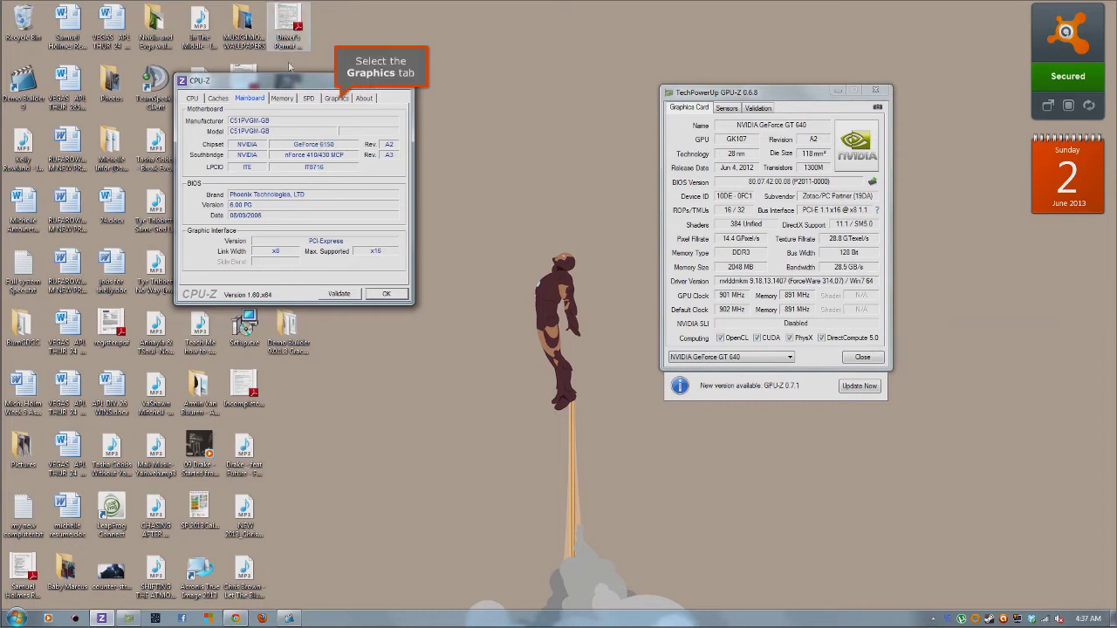
# Check CPU-Z's Graphics and SPD pages, ending on Memory: 4096 MBytes dual-channel DDR2.
pyautogui.click(342, 100)
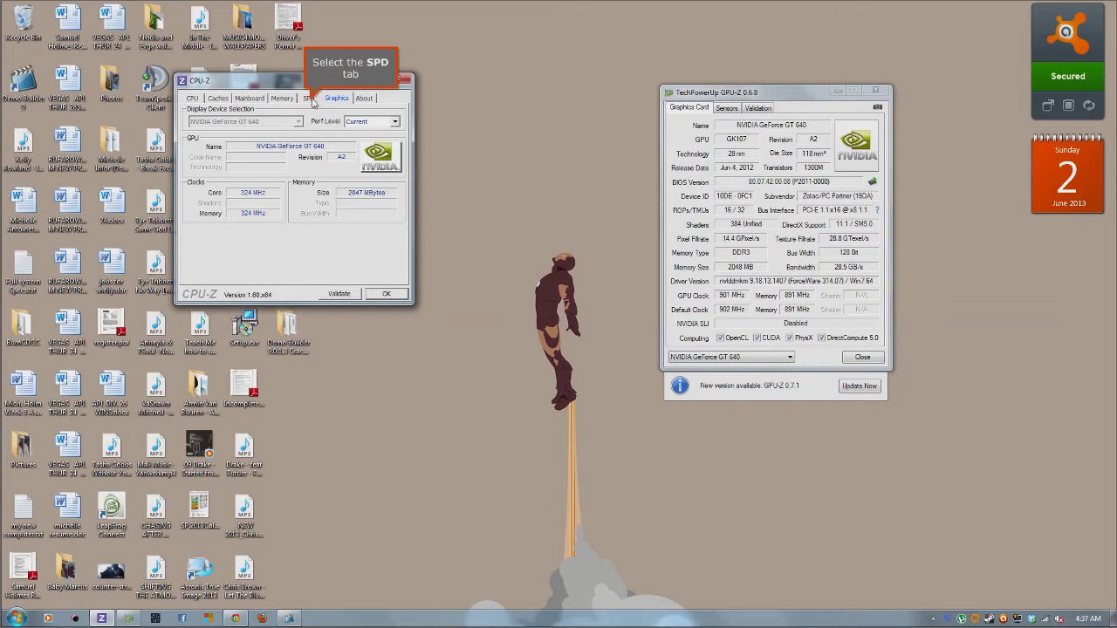
pyautogui.click(311, 99)
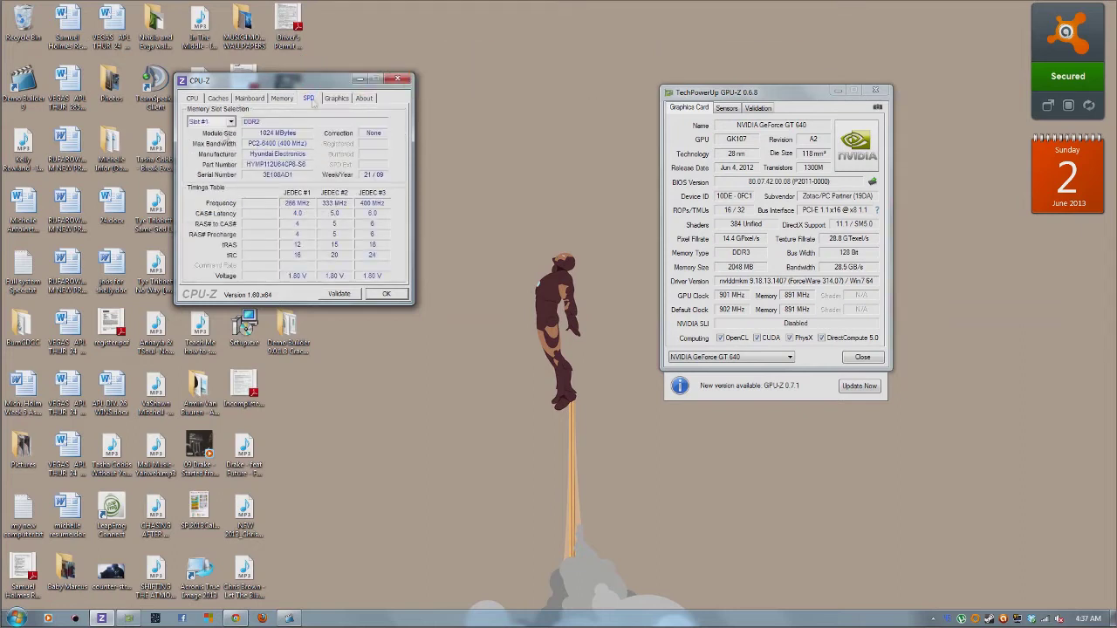
pyautogui.click(283, 99)
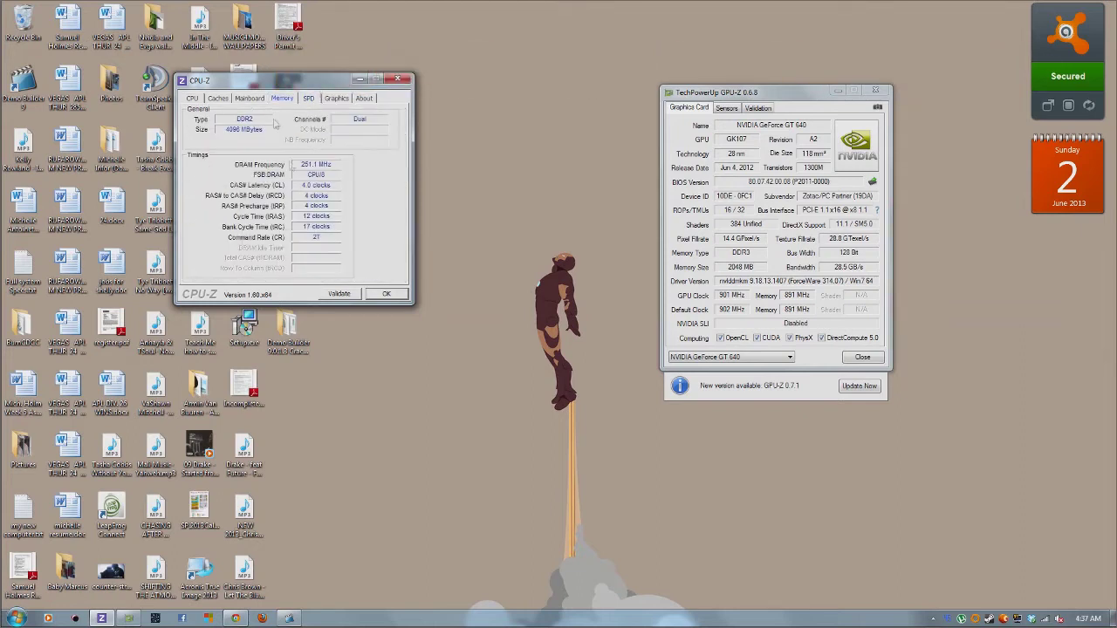
pyautogui.click(314, 99)
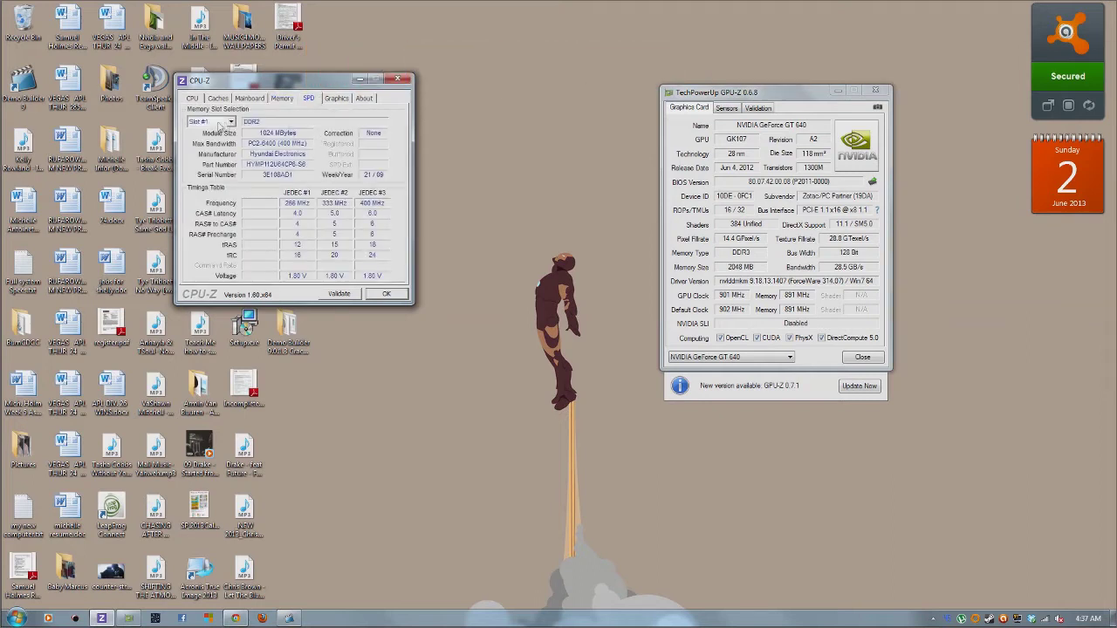
pyautogui.click(236, 123)
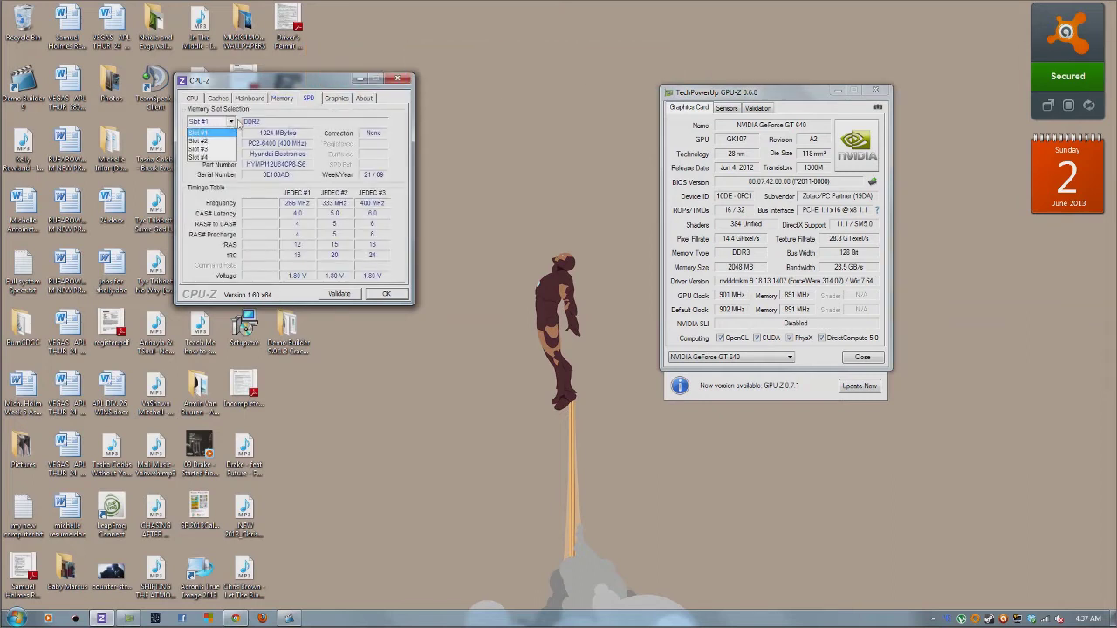
pyautogui.click(216, 141)
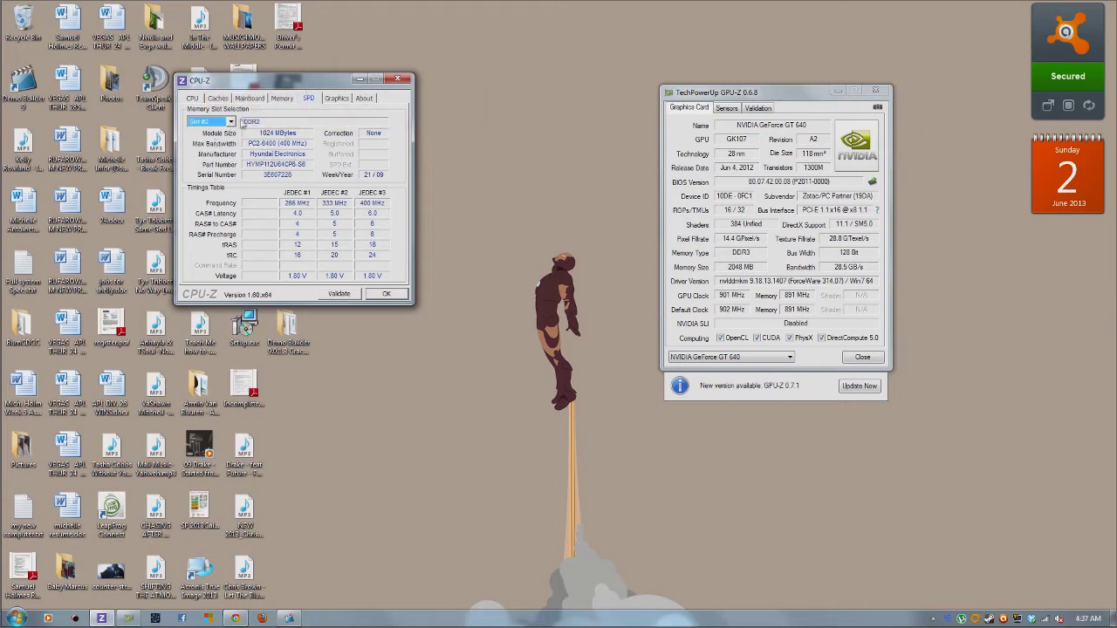
pyautogui.click(218, 122)
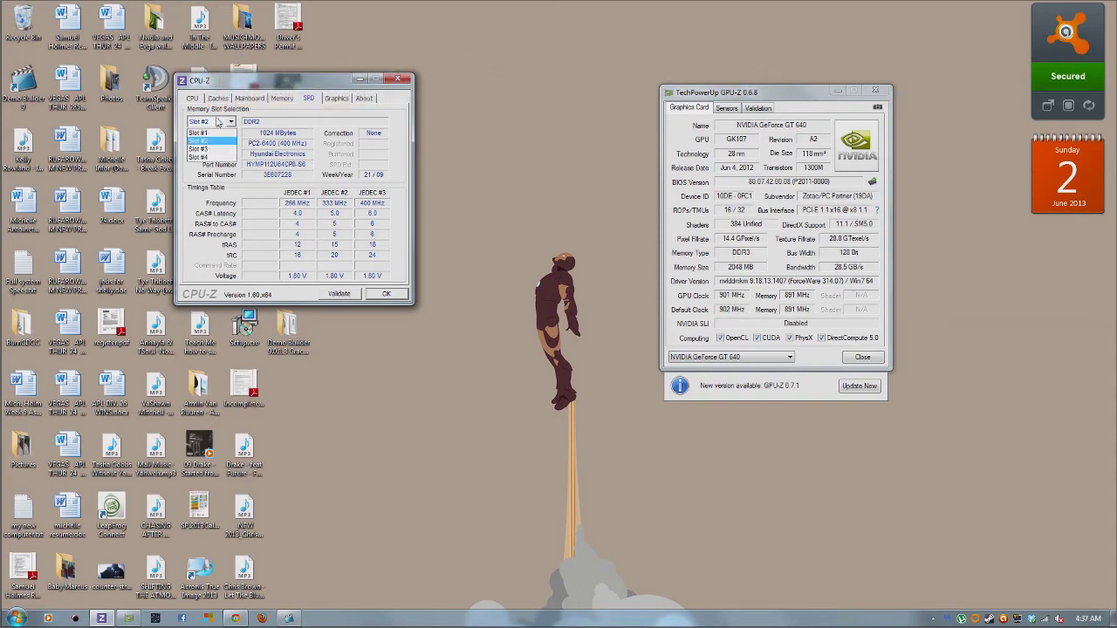
pyautogui.click(207, 150)
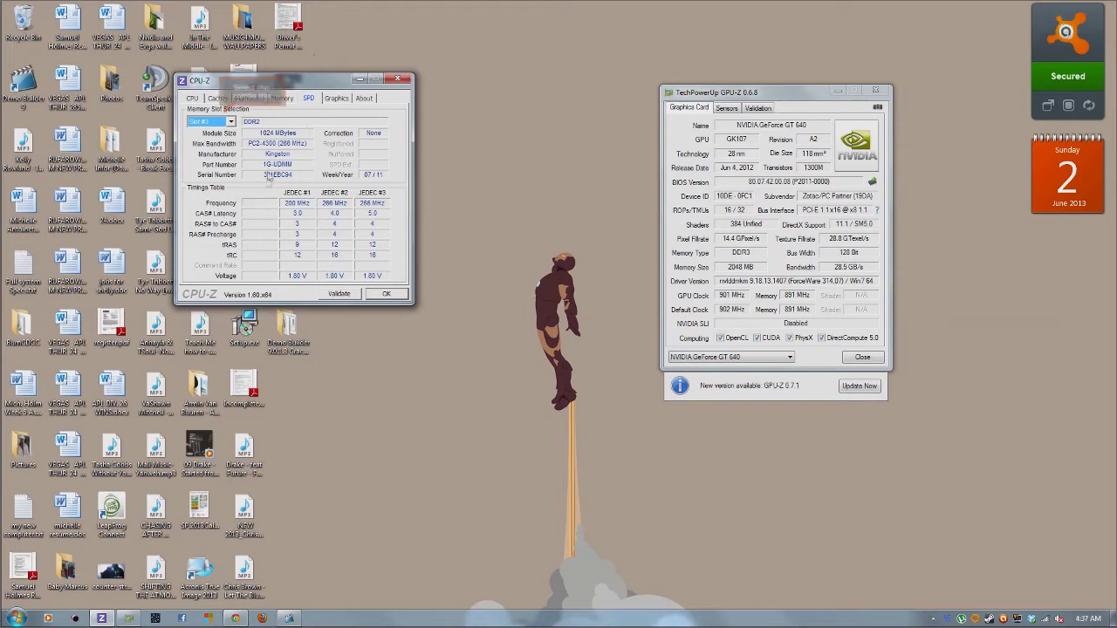
pyautogui.click(203, 121)
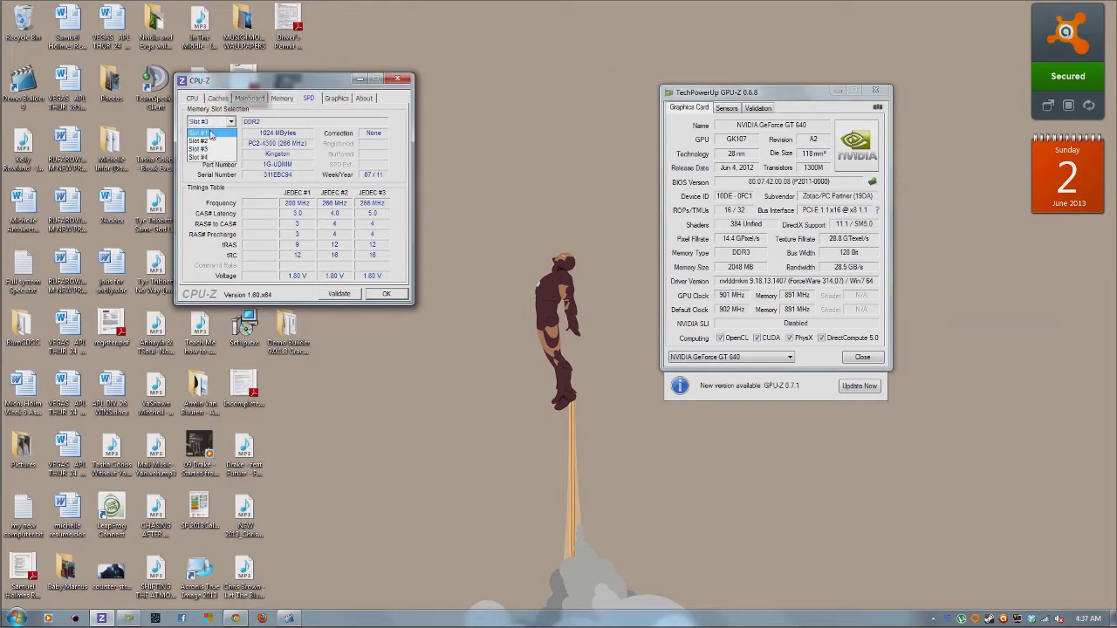
pyautogui.click(211, 133)
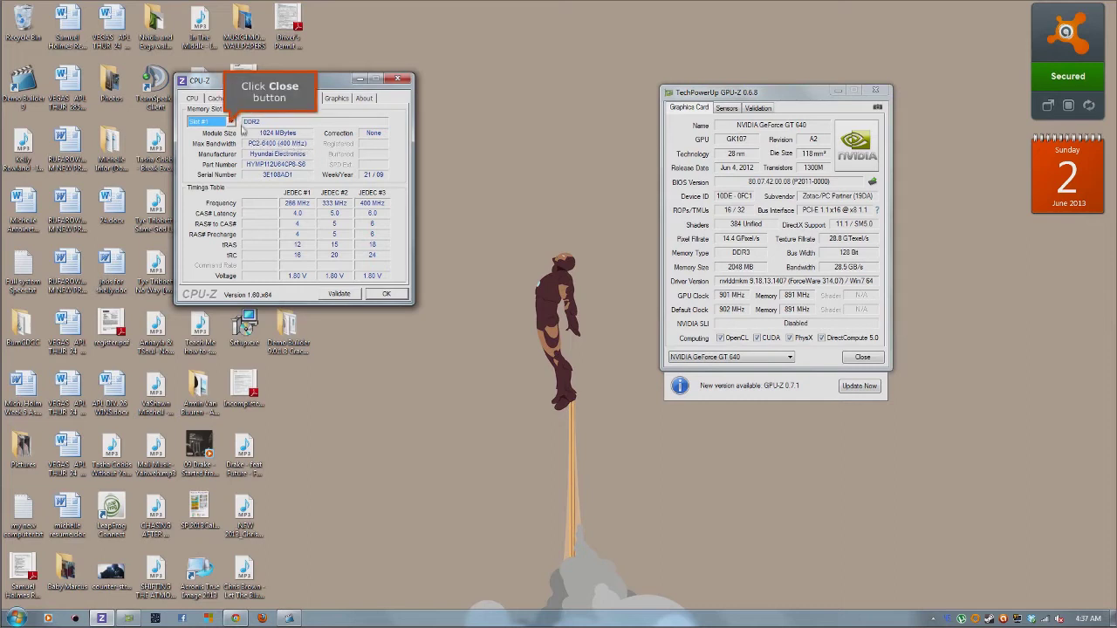
pyautogui.click(210, 121)
pyautogui.click(202, 157)
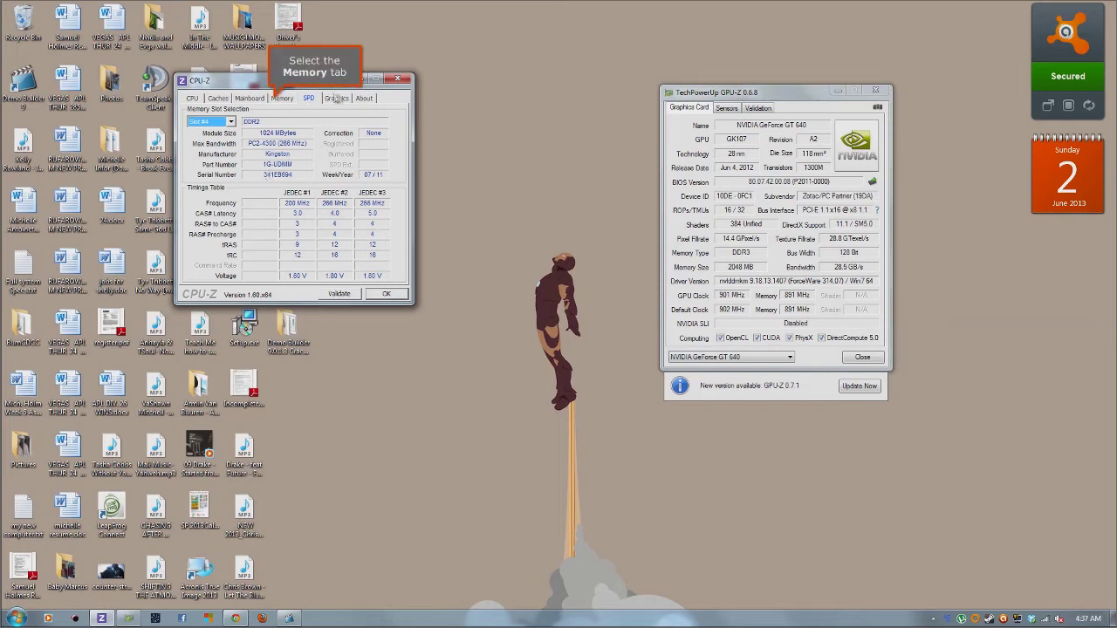
pyautogui.click(281, 98)
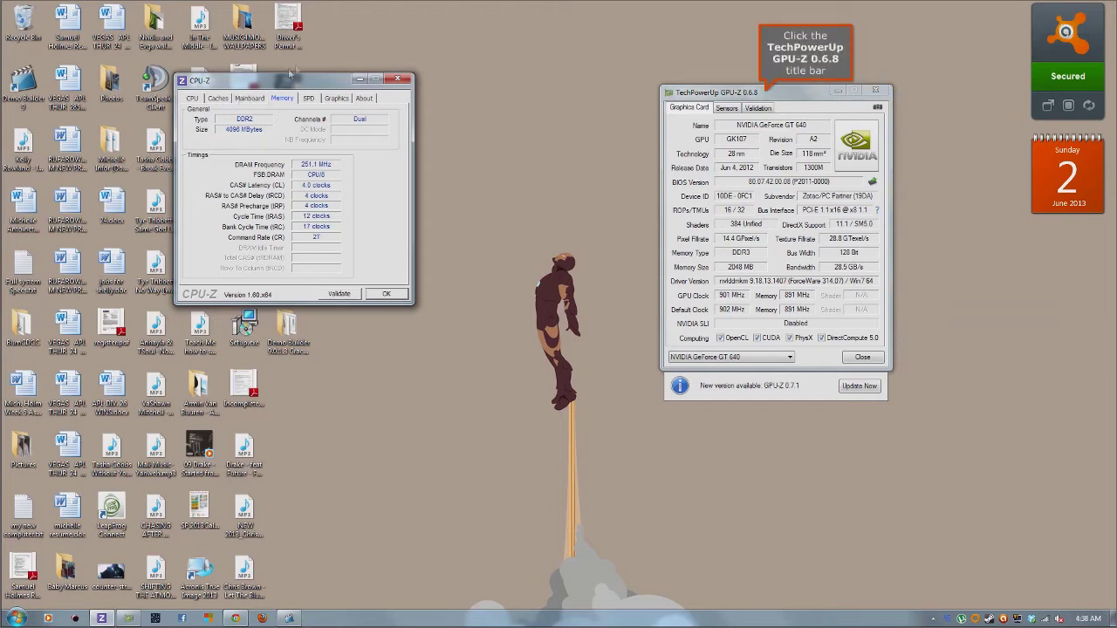
pyautogui.moveTo(761, 94)
pyautogui.mouseDown()
pyautogui.moveTo(711, 93)
pyautogui.moveTo(630, 119)
pyautogui.moveTo(765, 94)
pyautogui.mouseUp()
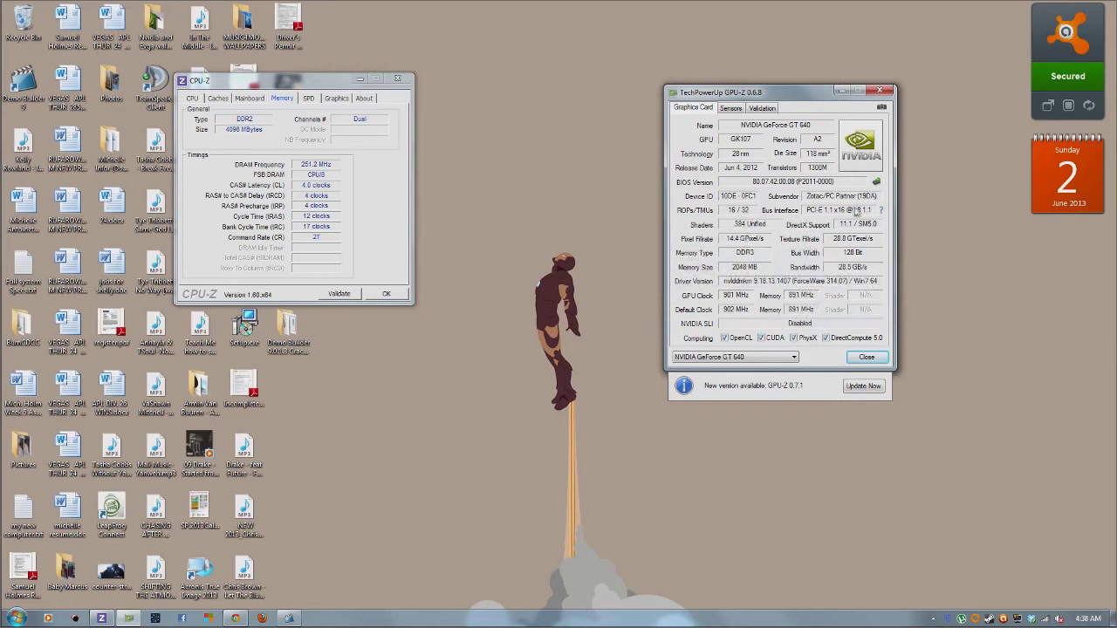
# Show GPU-Z's Sensors page (324 MHz core, 45 °C, fan 77%) and move it top-right.
pyautogui.moveTo(850, 213)
pyautogui.moveTo(1066, 180)
pyautogui.click(735, 108)
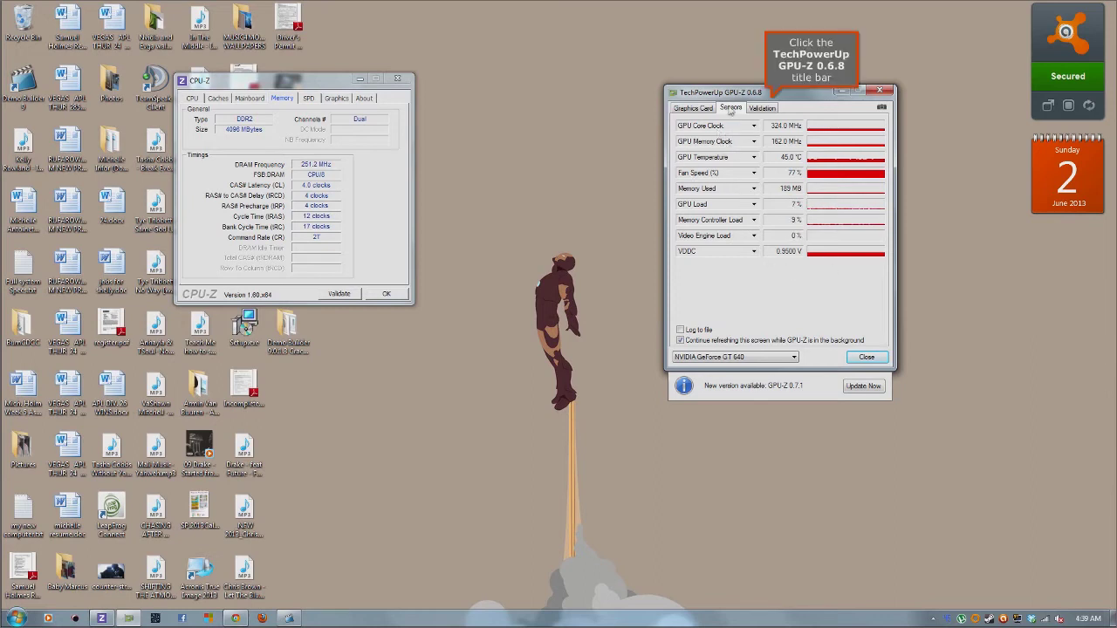
pyautogui.moveTo(779, 93); pyautogui.dragTo(909, 47)
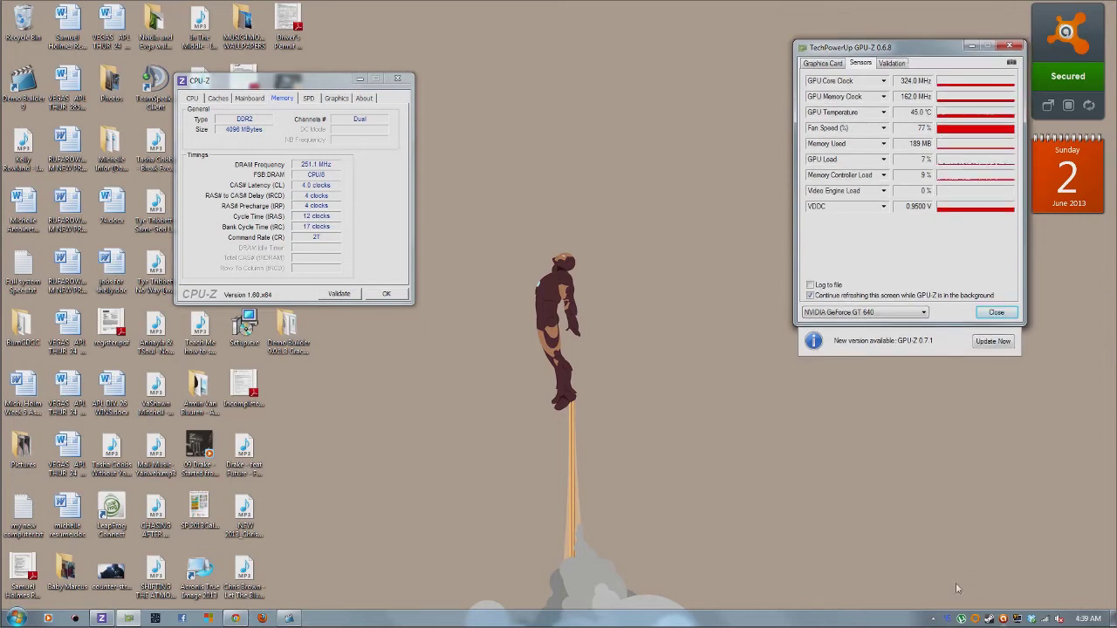
pyautogui.moveTo(948, 620)
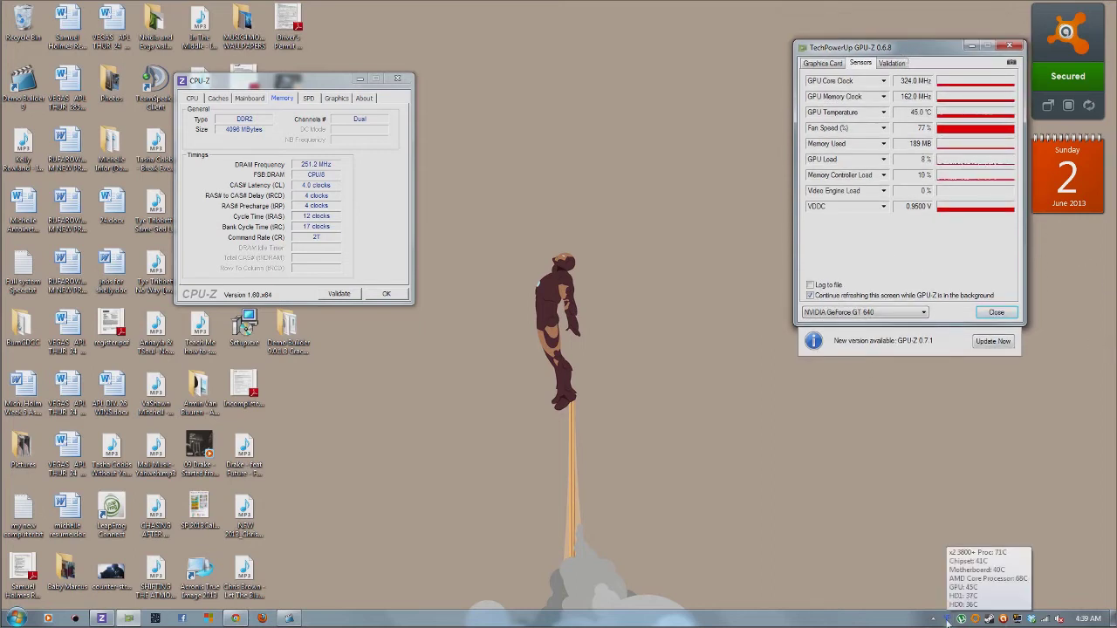
# Open SpeedFan's Readings window from the tray and move it to mid-screen.
pyautogui.click(948, 621)
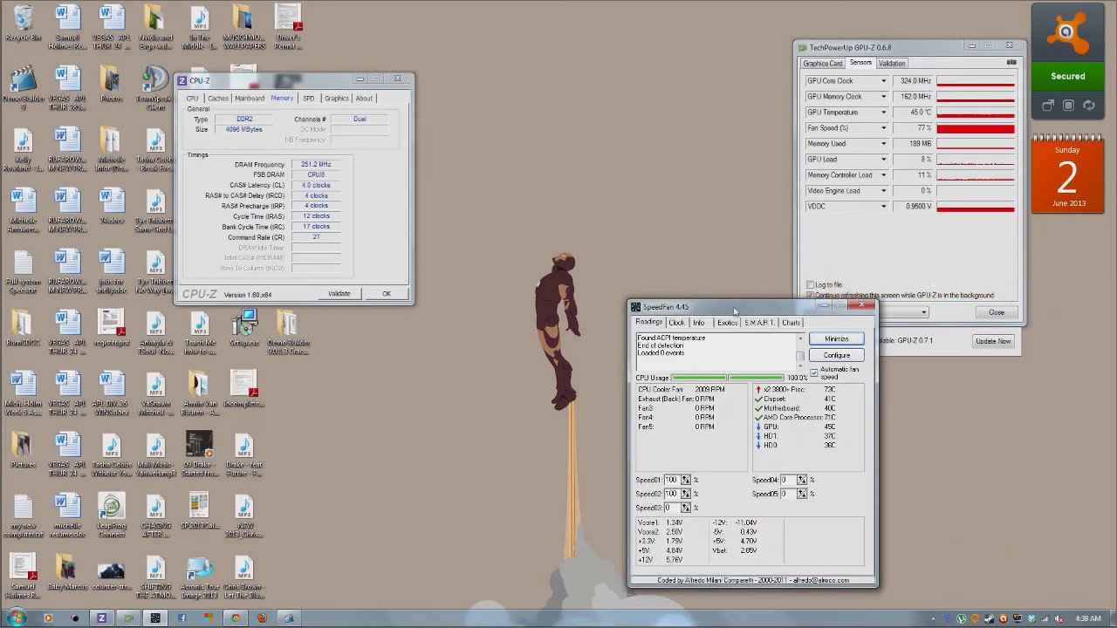
pyautogui.moveTo(734, 311); pyautogui.dragTo(554, 105)
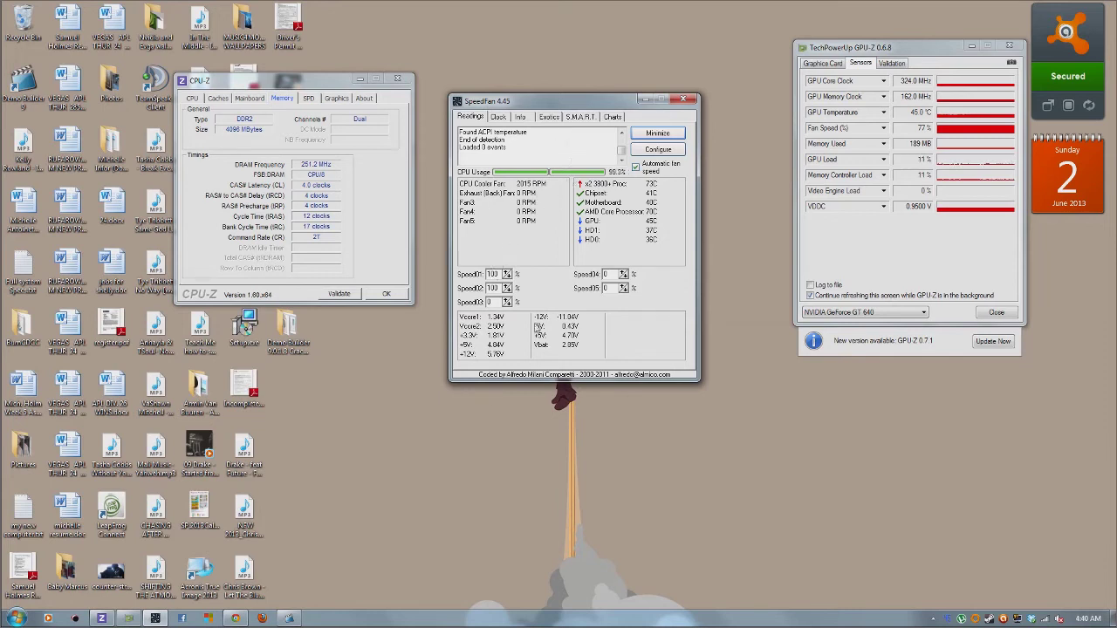
# Dismiss the Start menu, then step through CPU-Z's CPU, Caches and Mainboard pages.
pyautogui.click(17, 617)
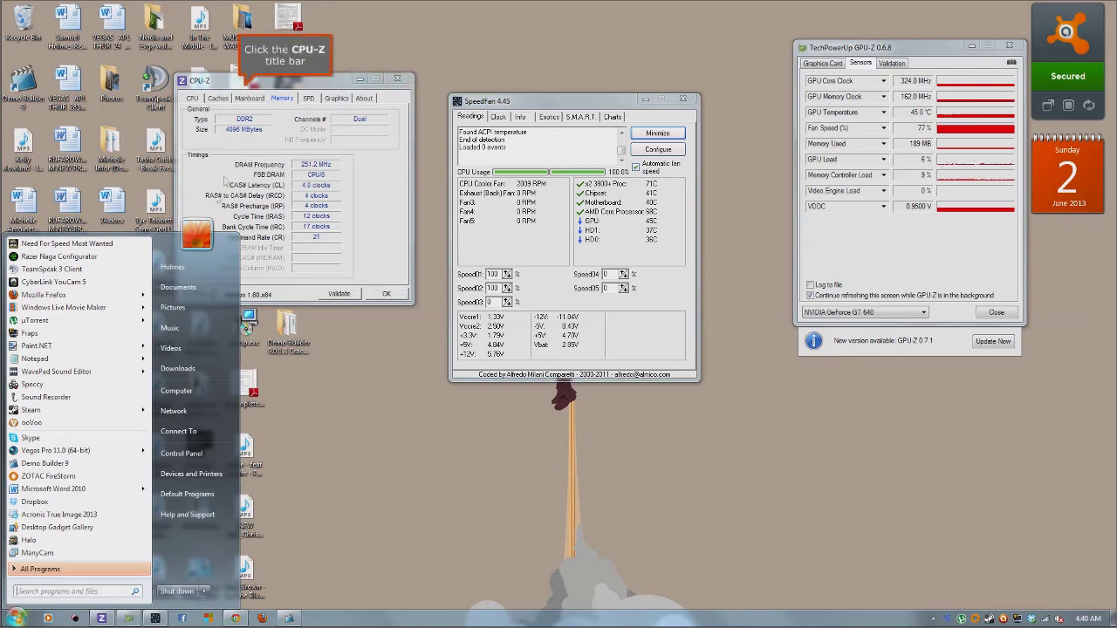
pyautogui.click(211, 105)
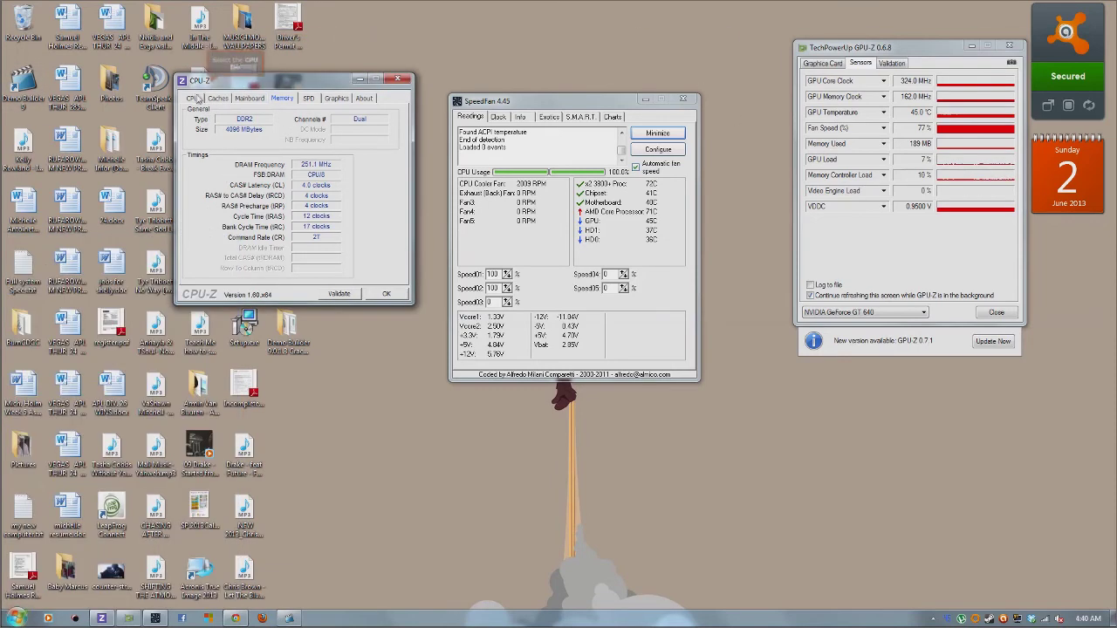
pyautogui.click(193, 97)
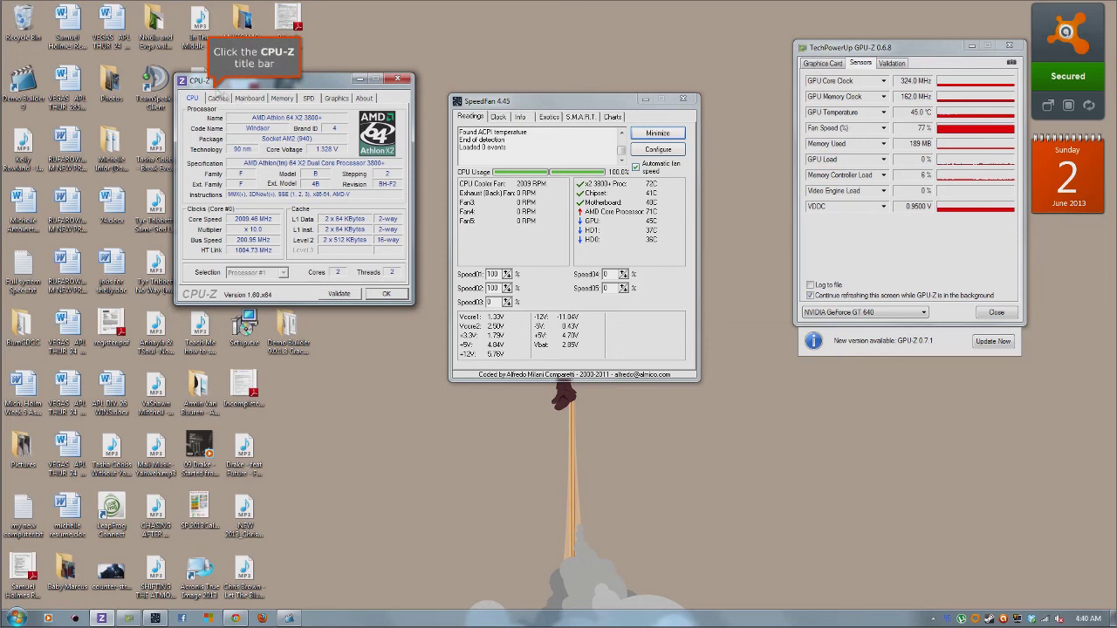
pyautogui.click(217, 86)
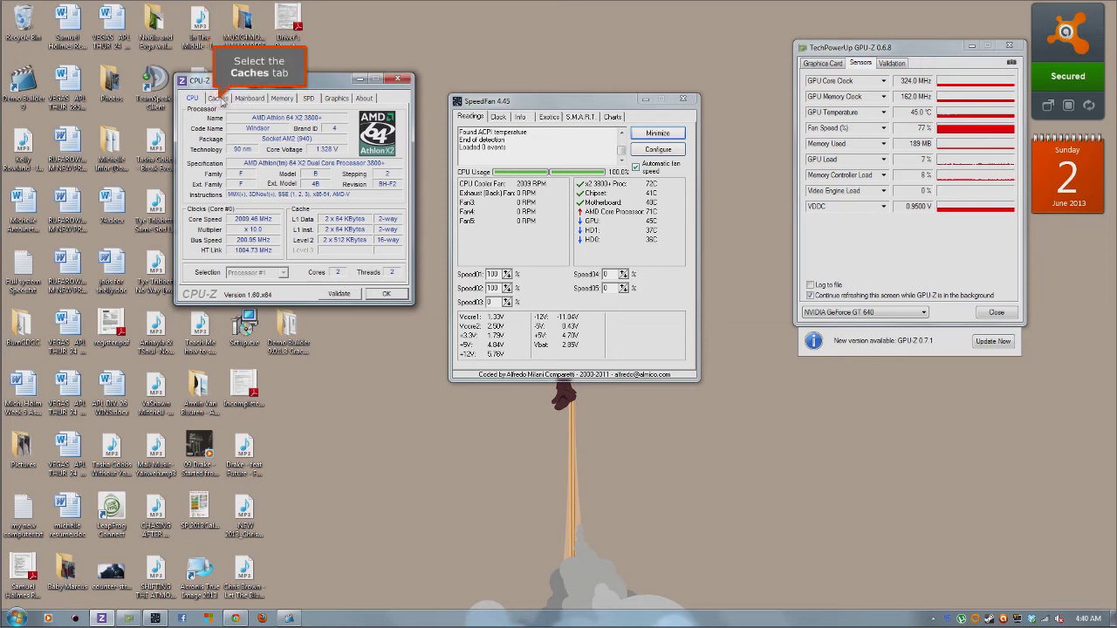
pyautogui.click(220, 98)
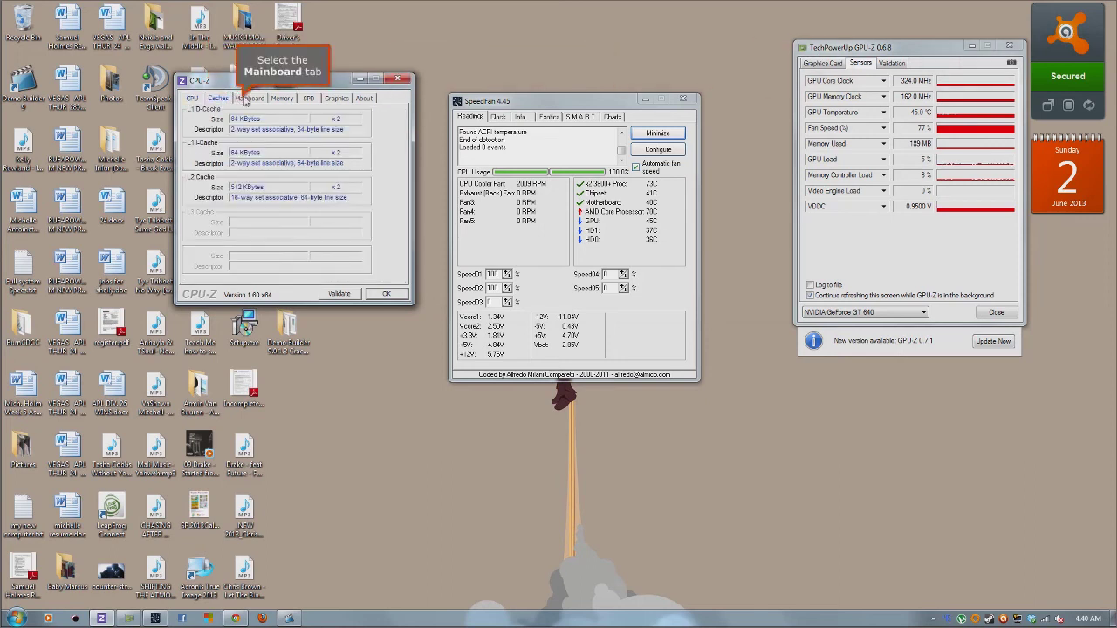
pyautogui.click(248, 100)
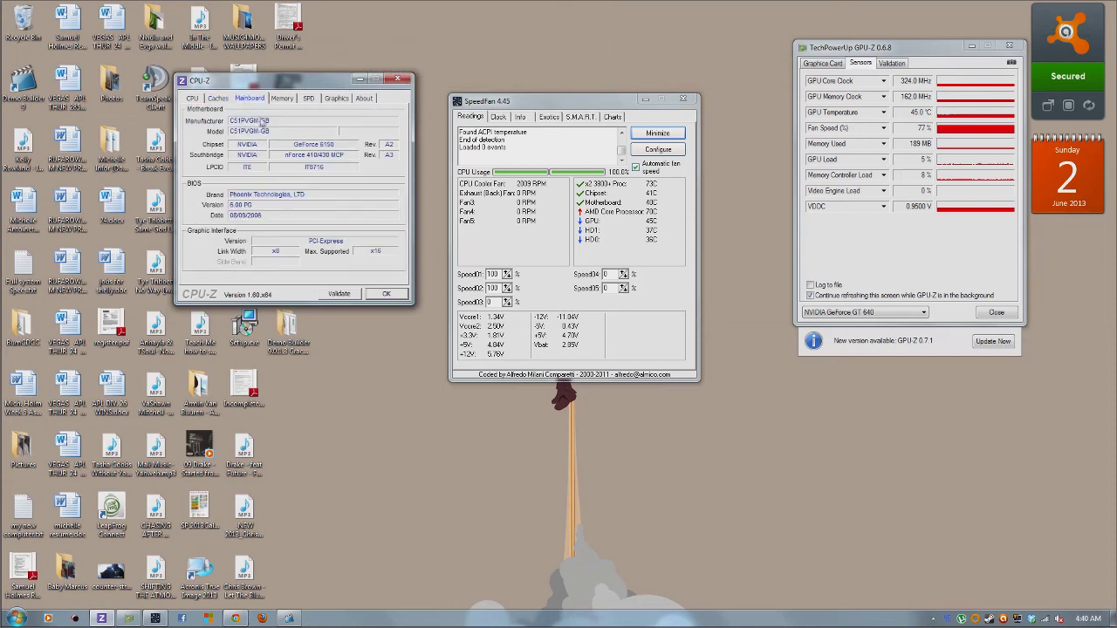
# Check CPU-Z's SPD, About, Graphics and Memory pages, finish on Mainboard, and open the Start menu.
pyautogui.click(307, 101)
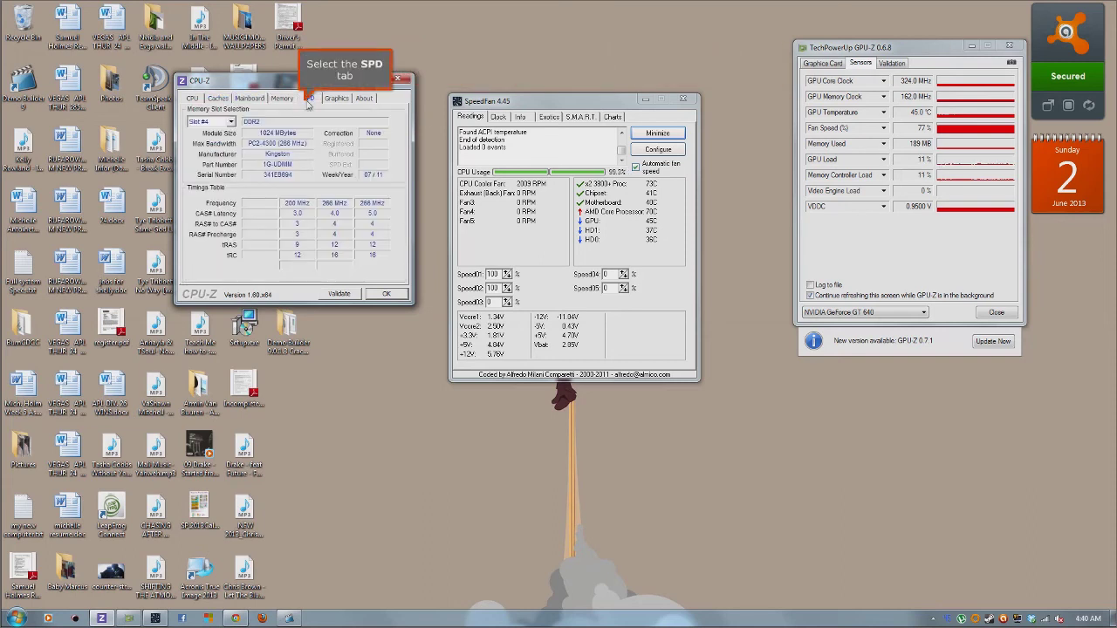
pyautogui.click(374, 99)
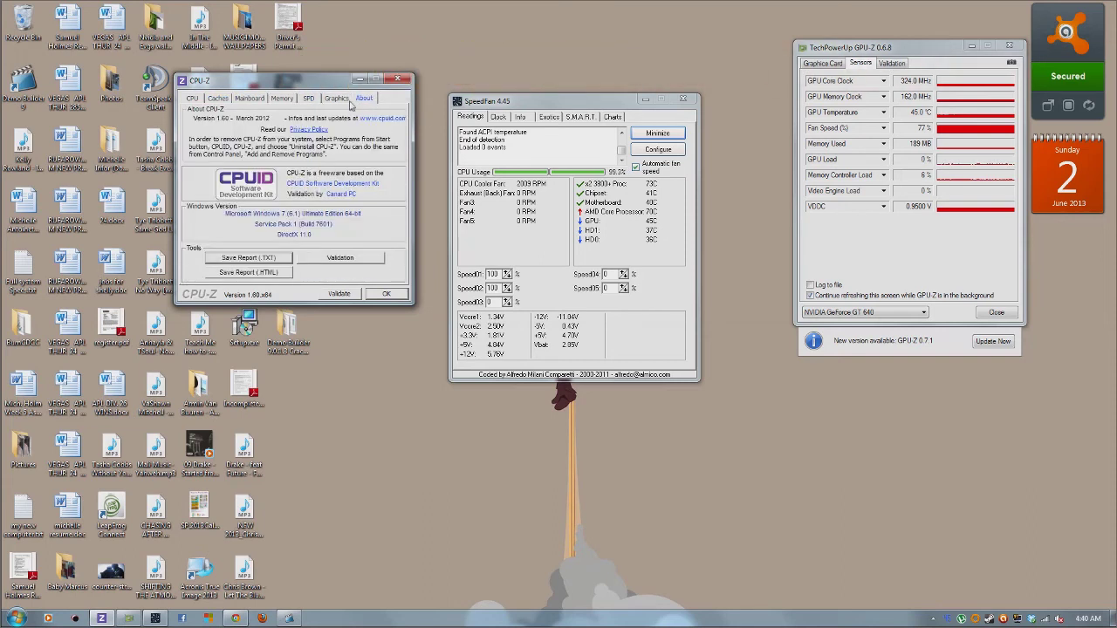
pyautogui.click(338, 100)
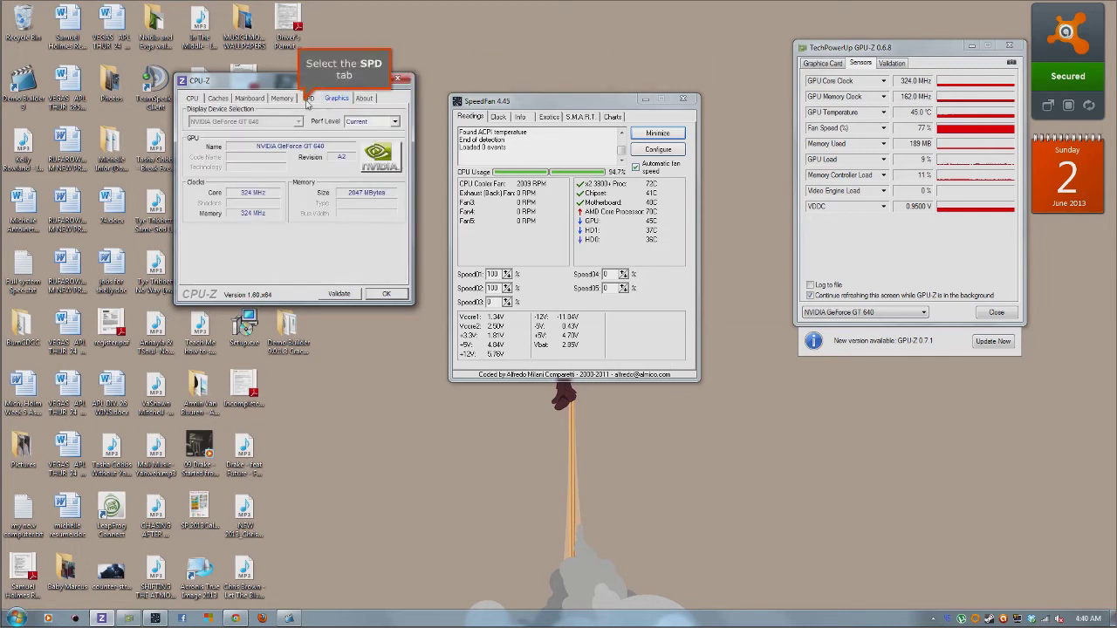
pyautogui.click(307, 101)
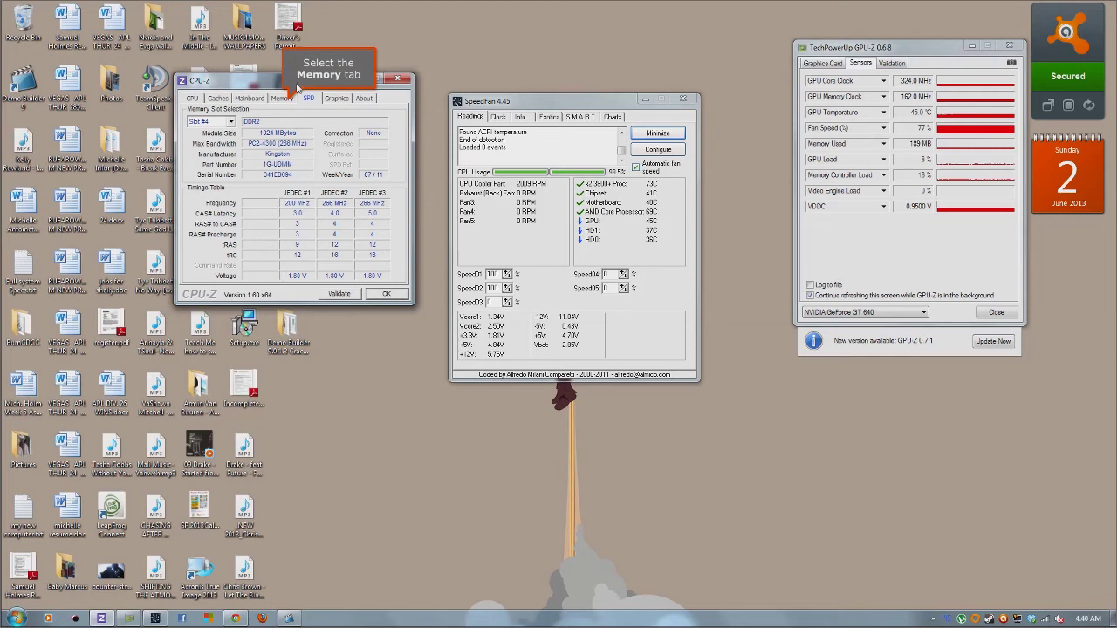
pyautogui.click(283, 102)
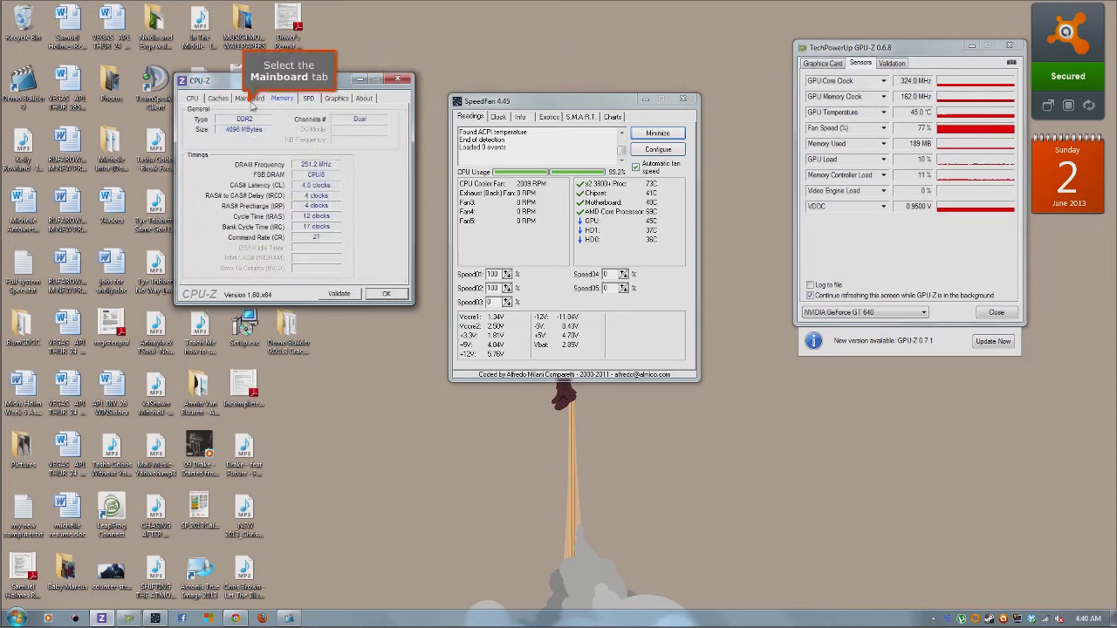
pyautogui.click(250, 100)
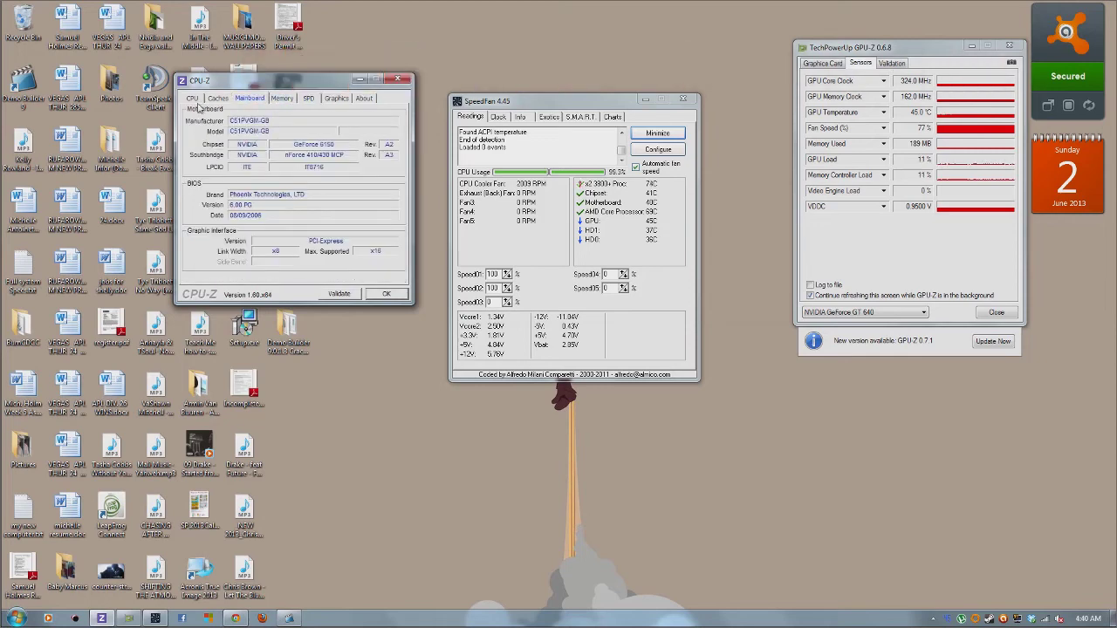
pyautogui.click(18, 618)
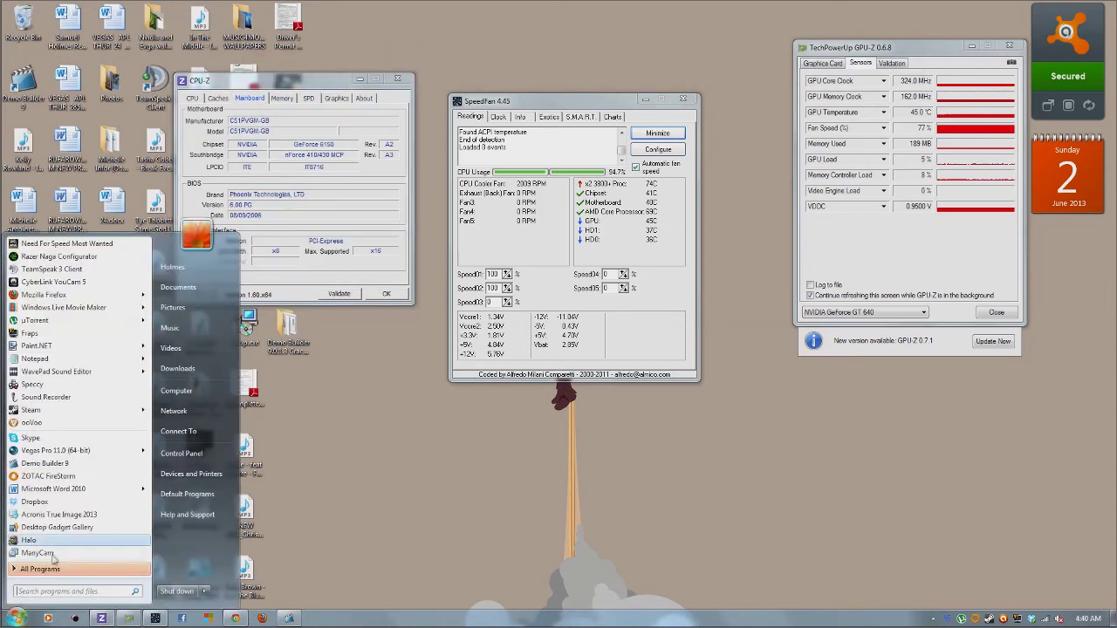
# Launch Speccy and, once its summary loads, open the Operating System details.
pyautogui.click(84, 390)
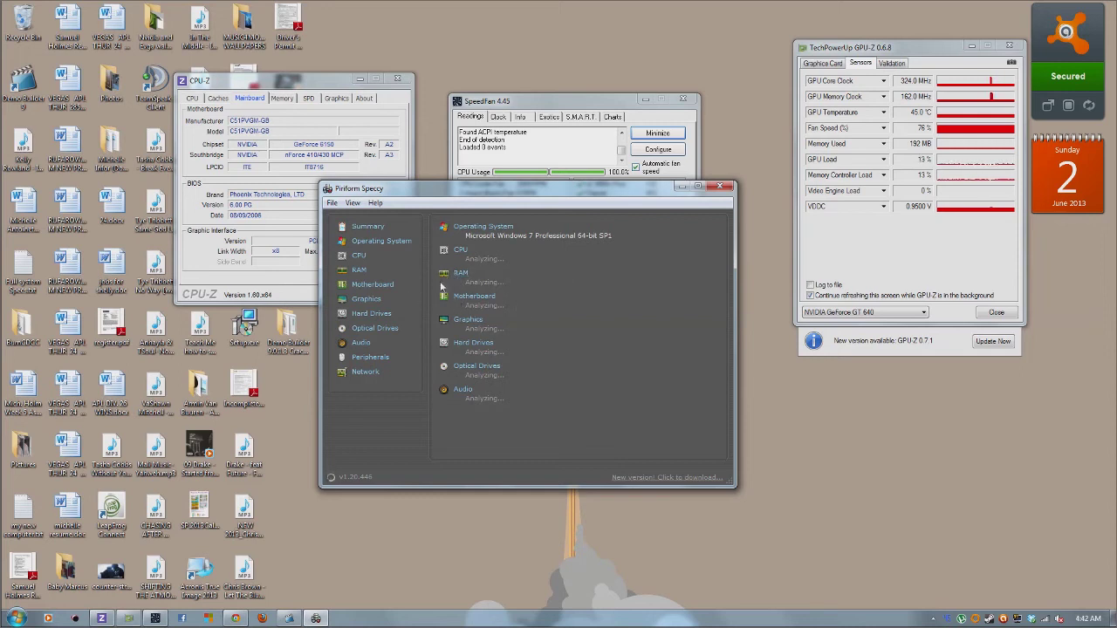
pyautogui.click(461, 226)
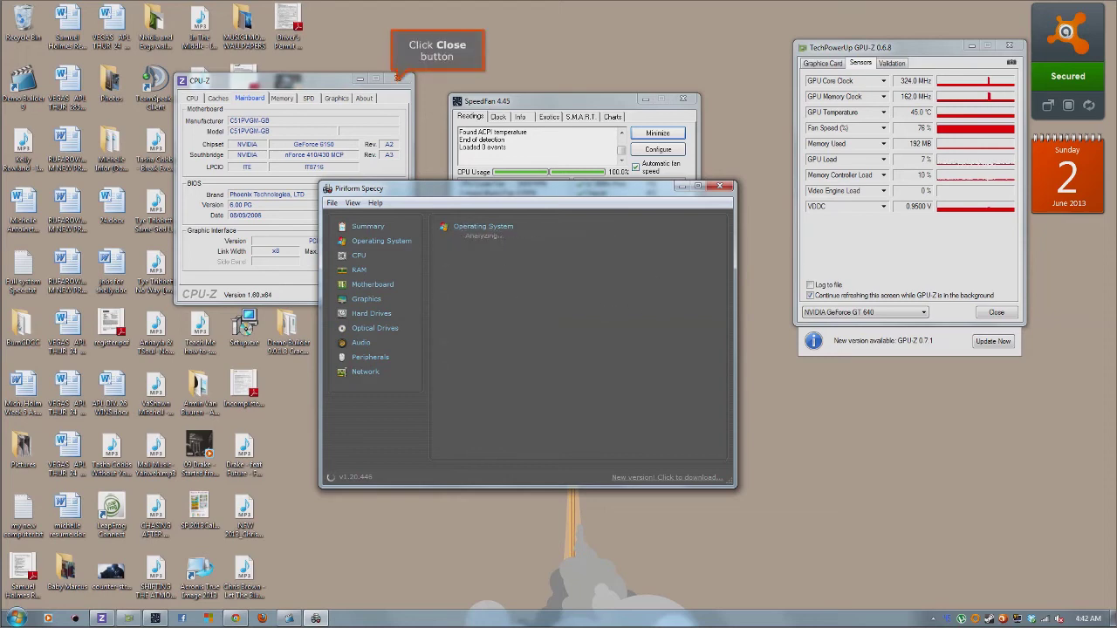
# Close CPU-Z and GPU-Z and minimize SpeedFan so Speccy's summary stays visible.
pyautogui.click(397, 80)
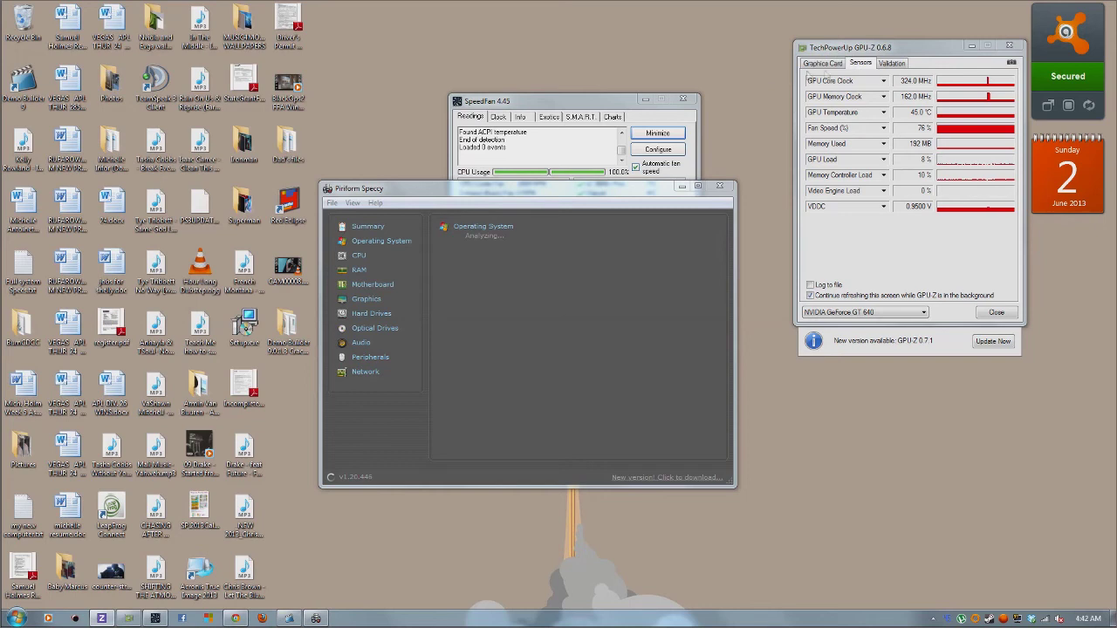
pyautogui.click(1008, 45)
pyautogui.click(658, 136)
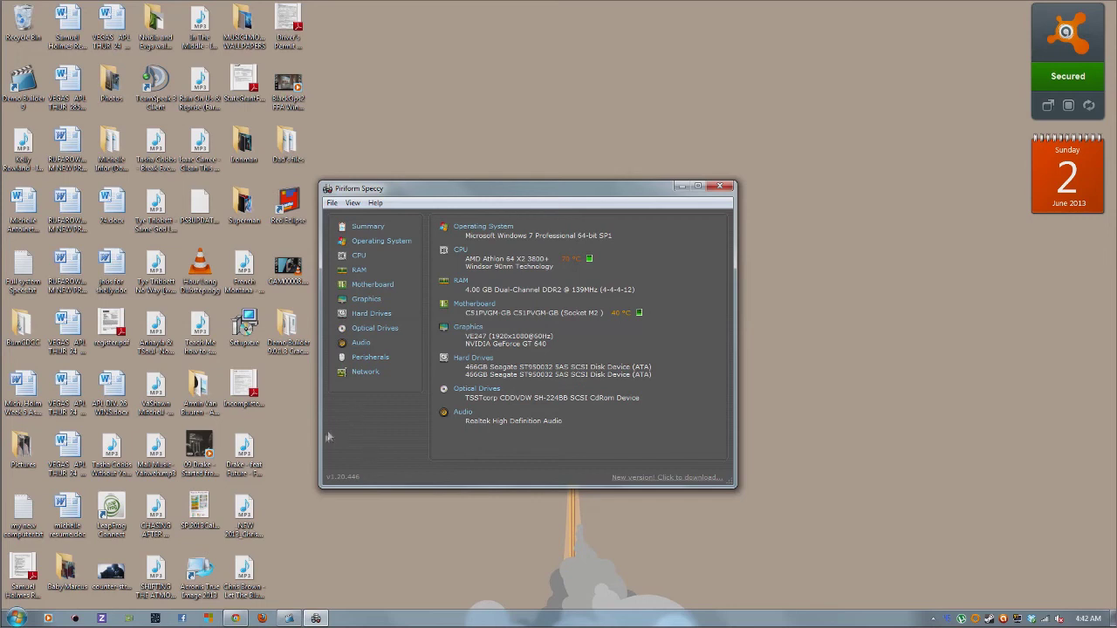
# Show Speccy's CPU page for the Athlon 64 X2 3800+ and scroll through its details.
pyautogui.click(463, 251)
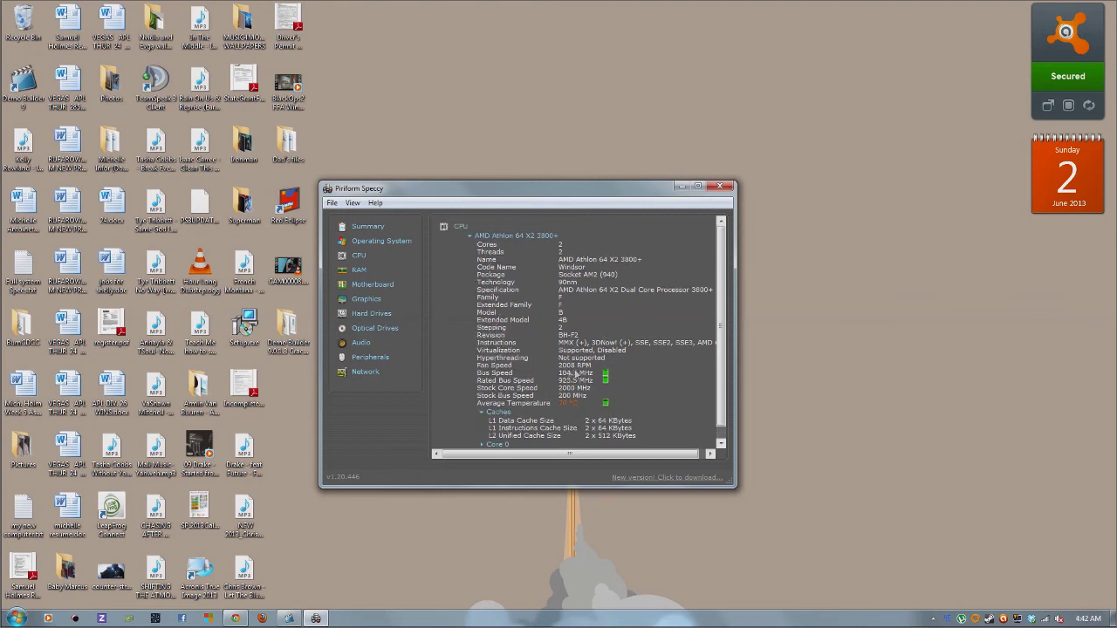
pyautogui.scroll(-1, 583, 332)
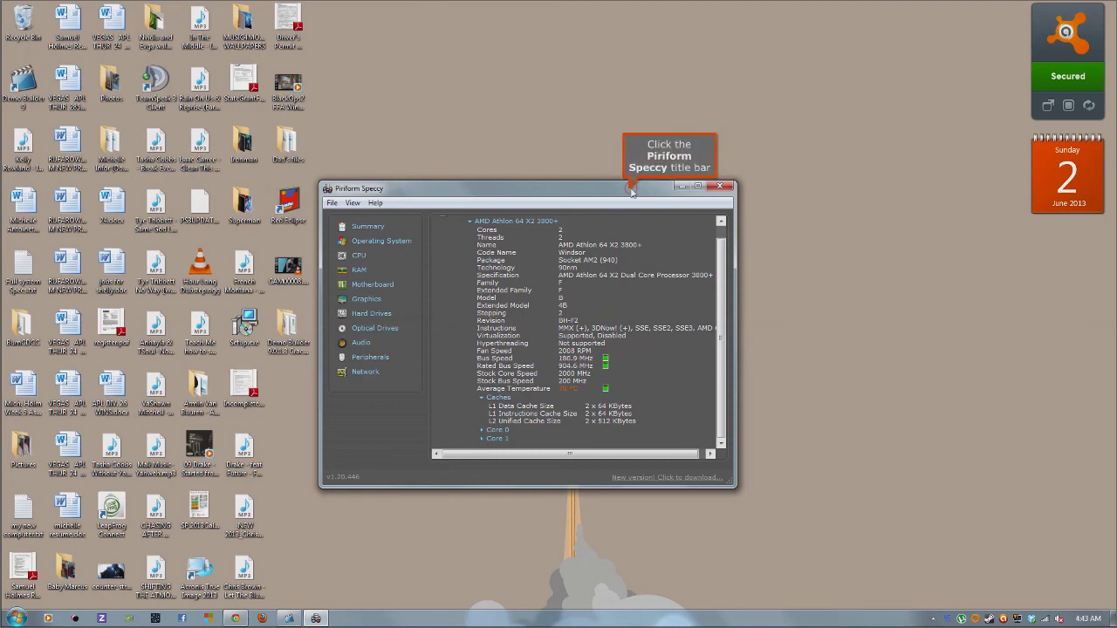
# Move the Speccy window up and right, then enlarge it so Core 0 and Core 1 fit.
pyautogui.moveTo(633, 188); pyautogui.dragTo(683, 143)
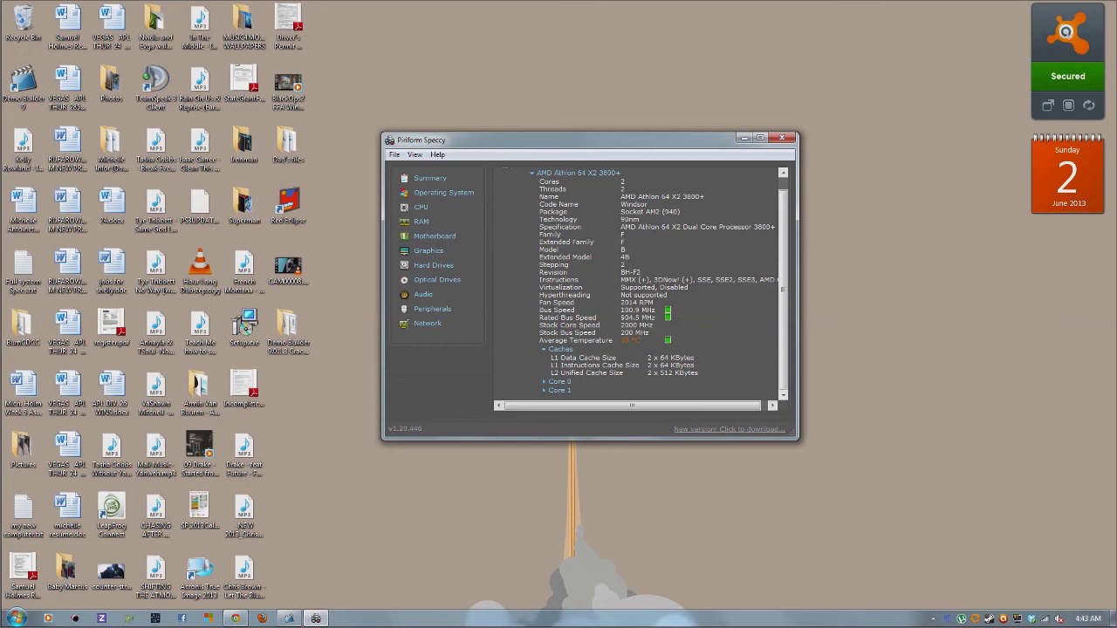
pyautogui.scroll(1, 726, 299)
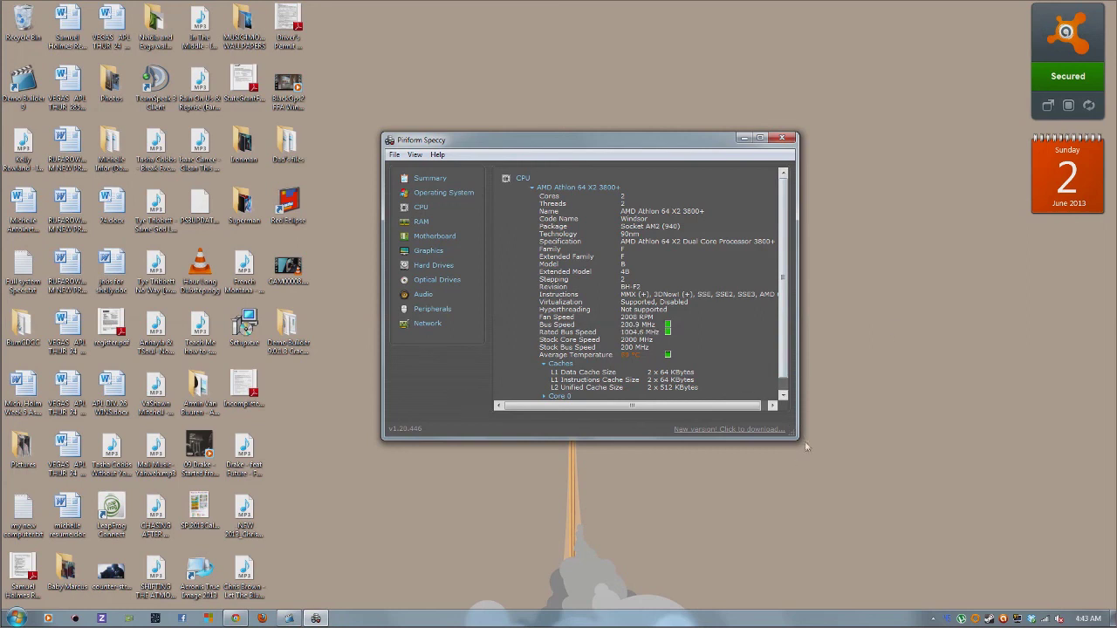
pyautogui.moveTo(796, 439); pyautogui.dragTo(937, 527)
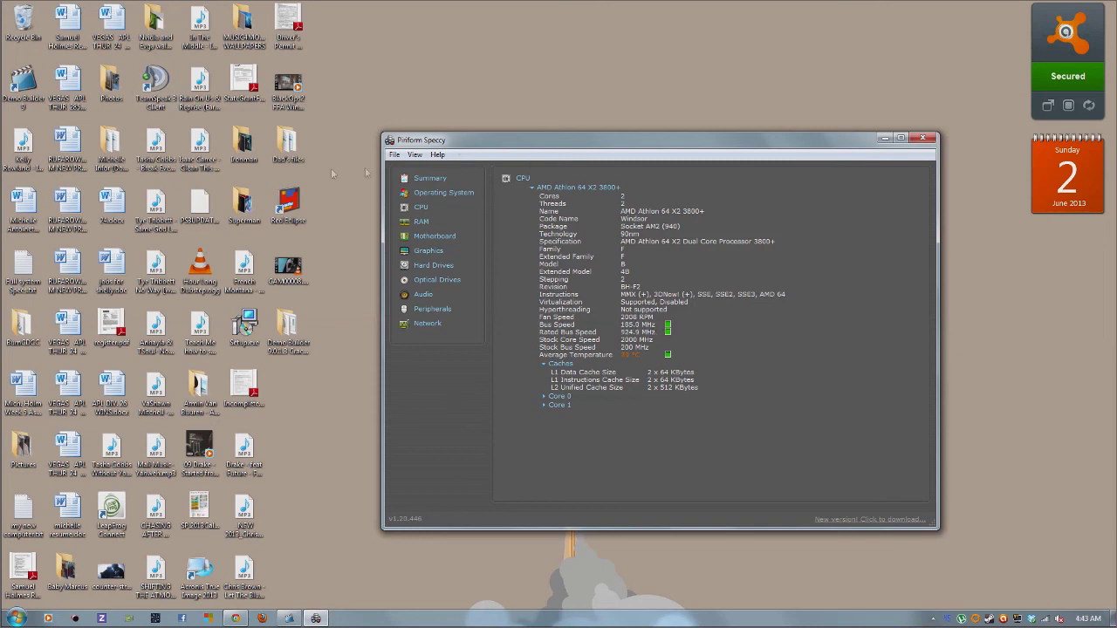
# Browse Speccy's Operating System, Optical Drives, Hard Drives and Network pages, then close Speccy.
pyautogui.click(445, 197)
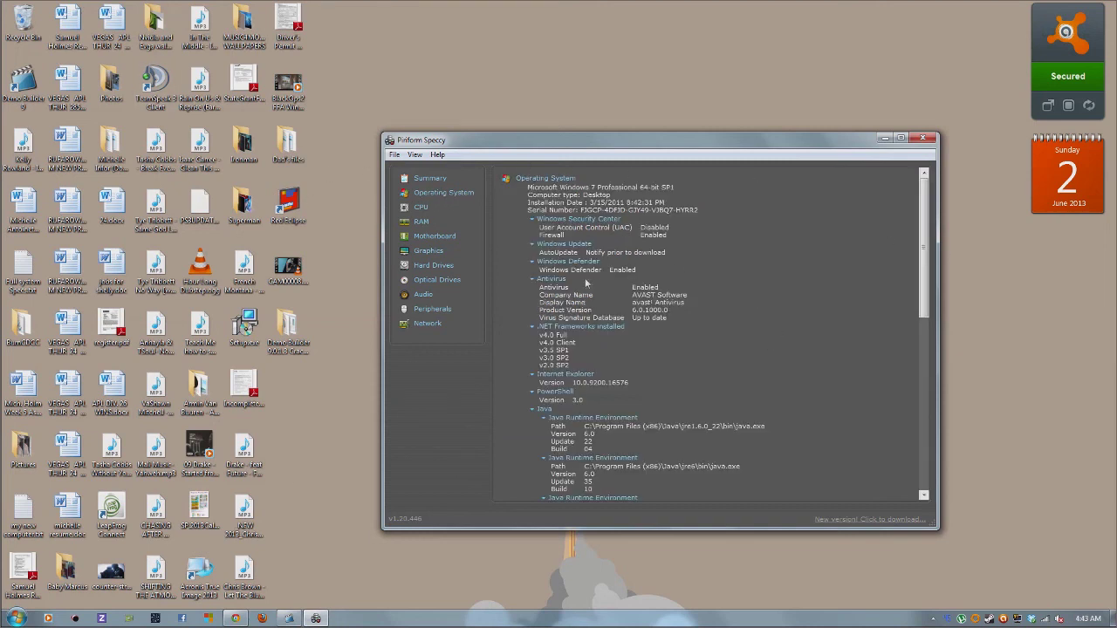
pyautogui.click(453, 281)
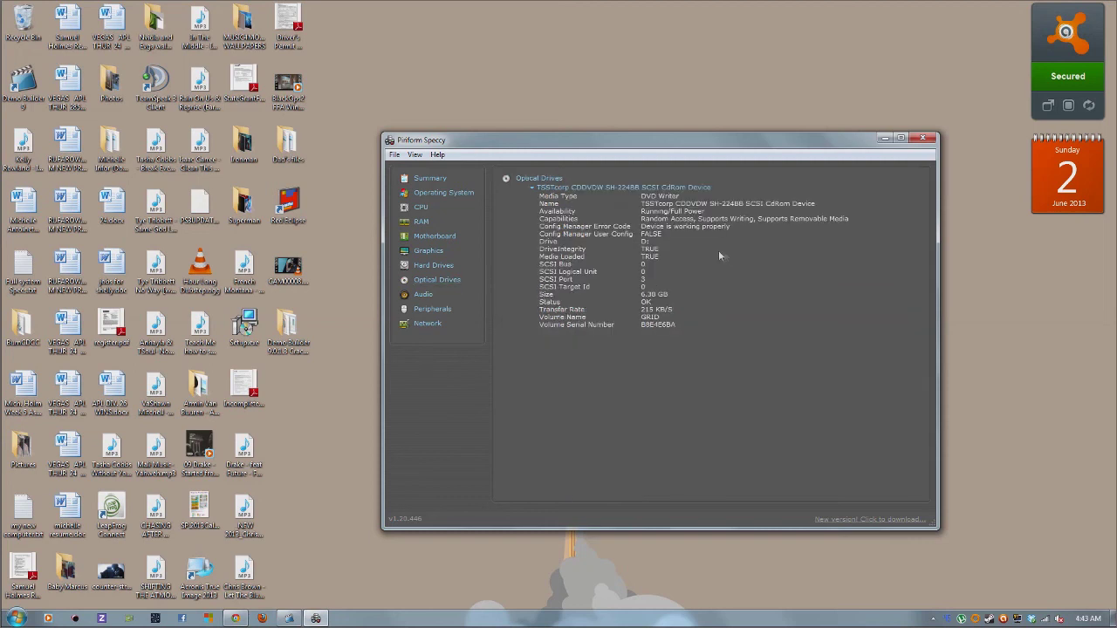
pyautogui.click(434, 265)
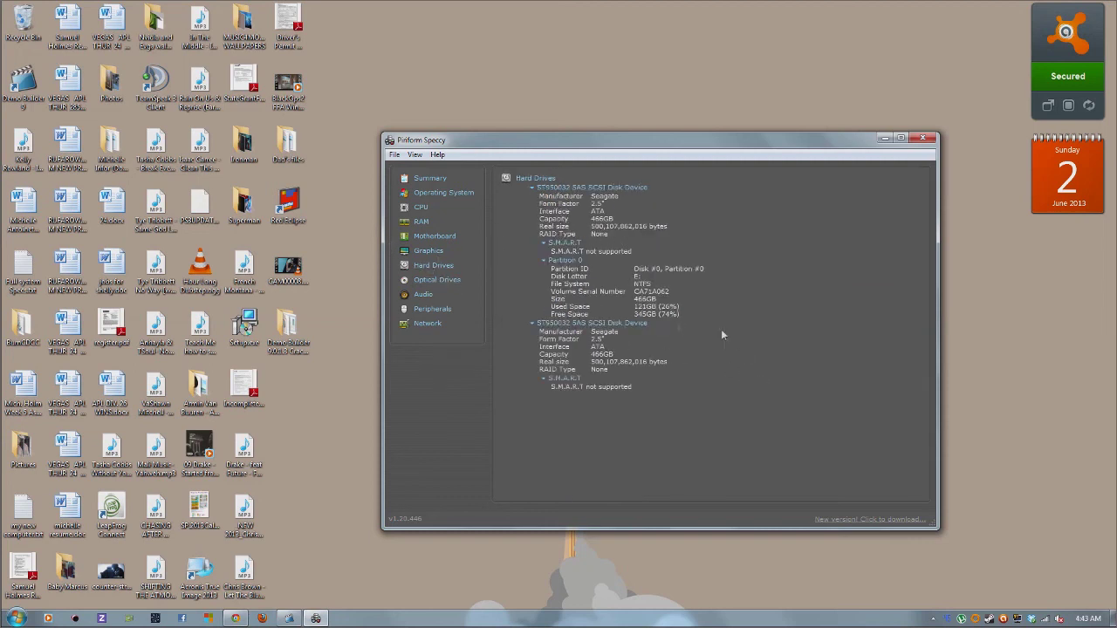
pyautogui.click(427, 322)
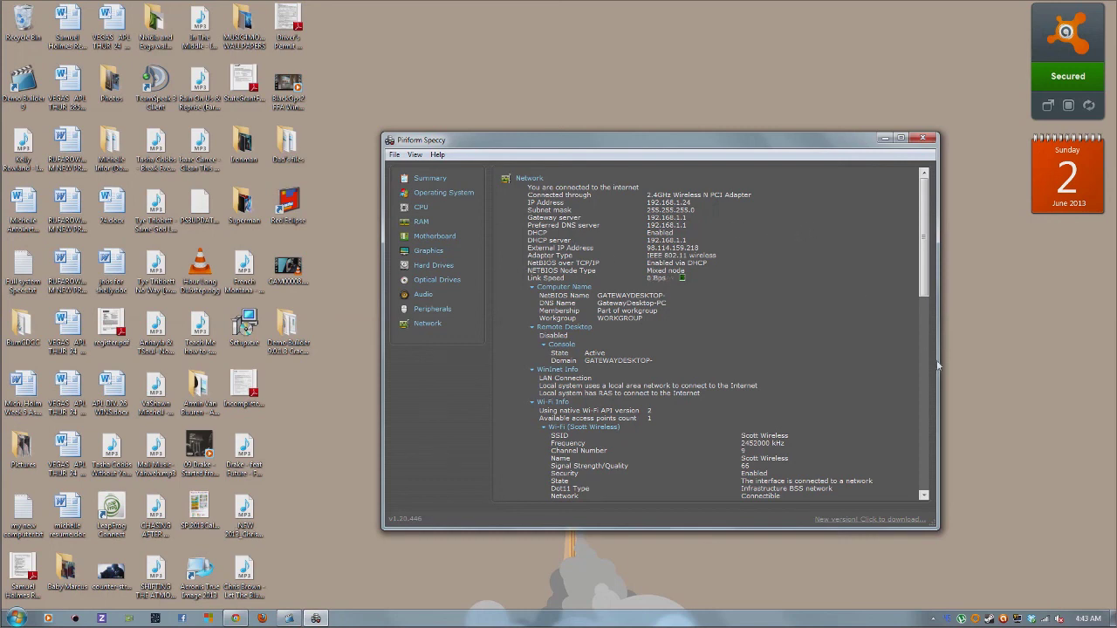
pyautogui.click(917, 138)
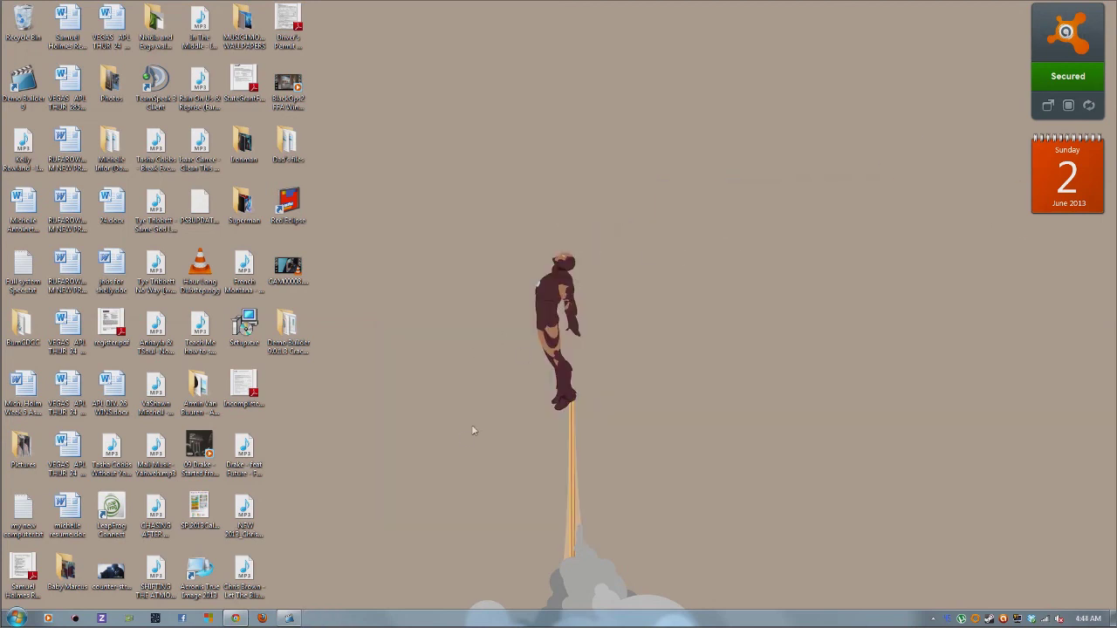
# Reveal the hidden notification-area icons in the Windows 7 system tray.
pyautogui.moveTo(621, 233); pyautogui.dragTo(515, 404)
pyautogui.click(933, 618)
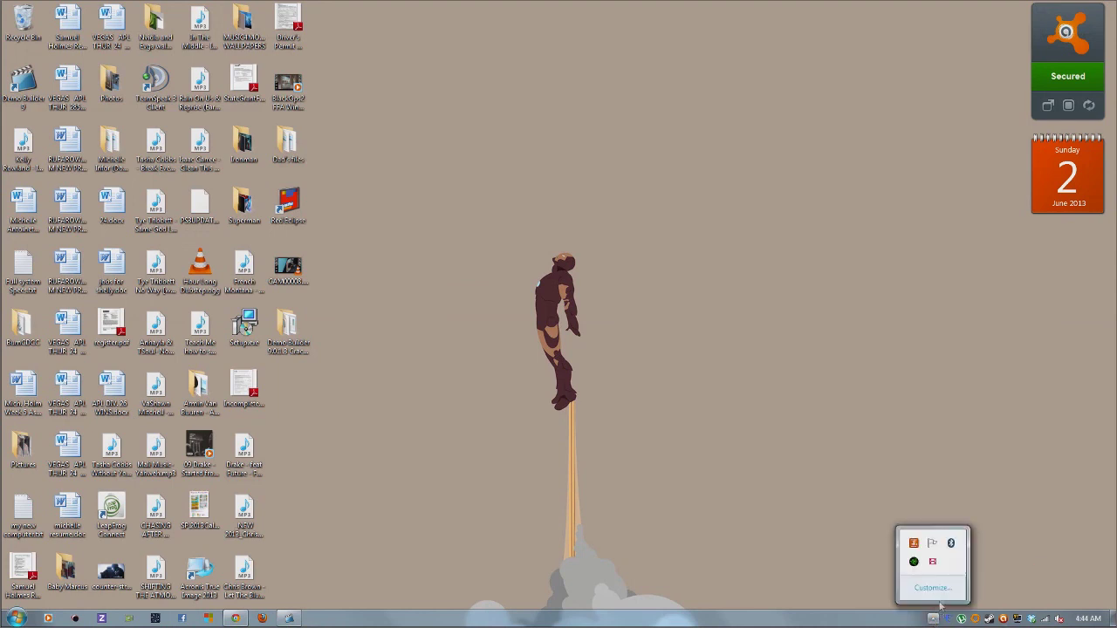